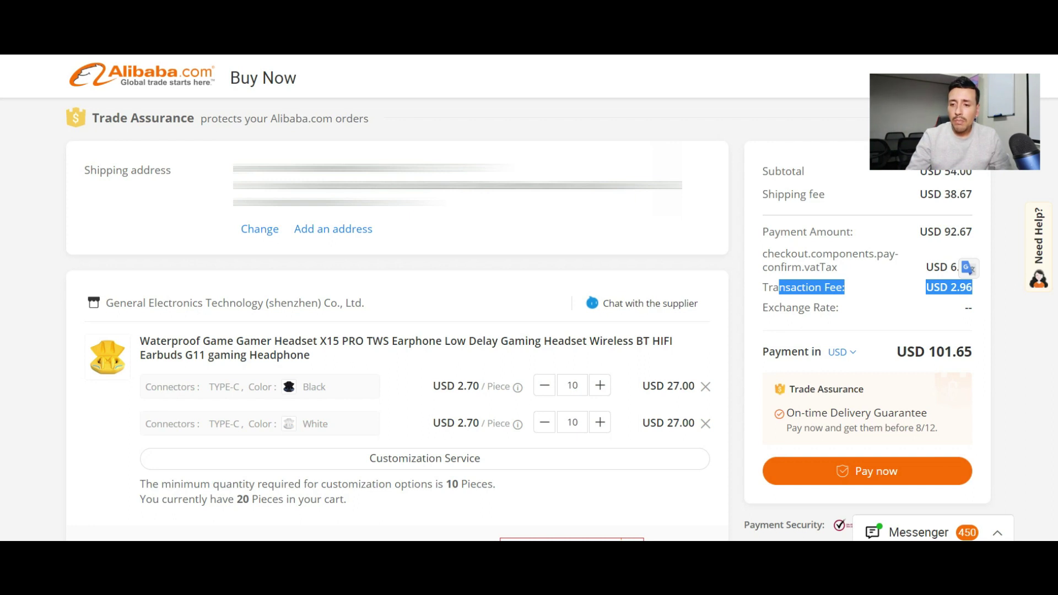
Step: Highlight the checkout's 38.67 shipping fee, USD 6.02 tax and USD 101.65 payment total
{"action": "left_click_drag", "start_coordinate": [919, 194], "coordinate": [957, 194]}
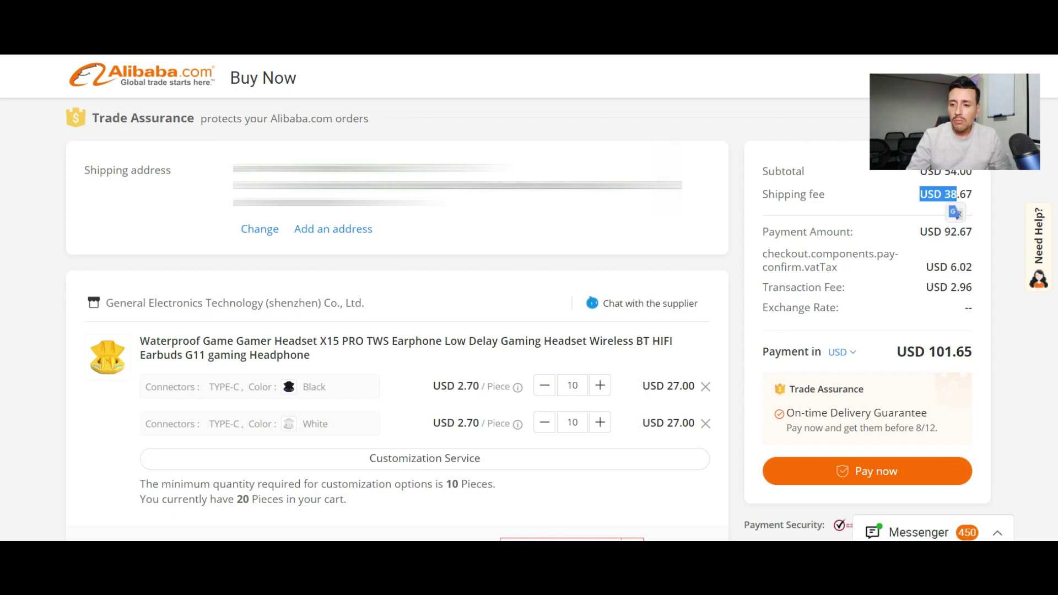
{"action": "left_click_drag", "start_coordinate": [926, 267], "coordinate": [971, 267]}
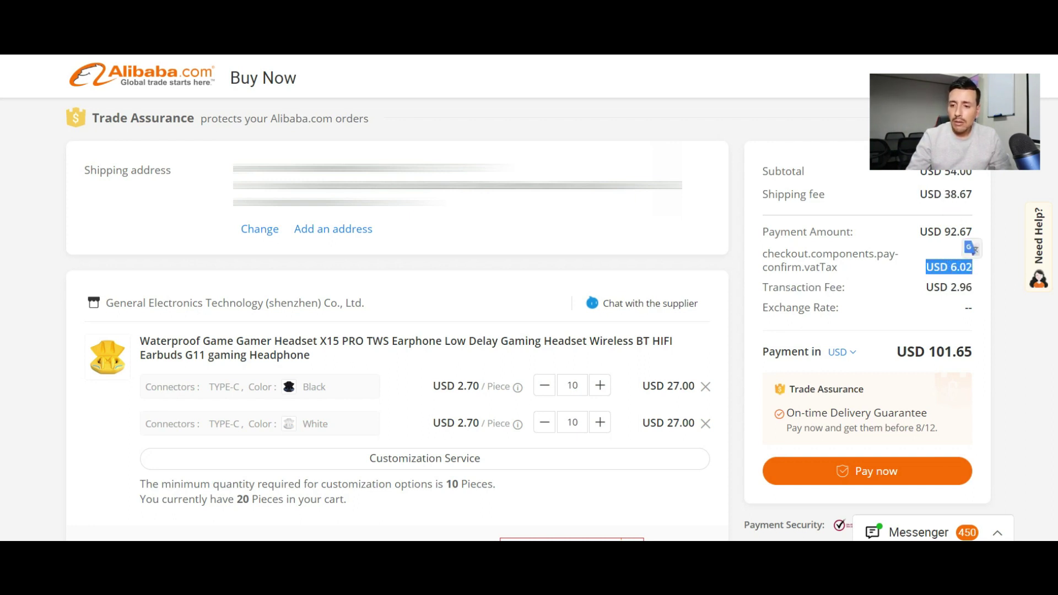
{"action": "left_click", "coordinate": [928, 287]}
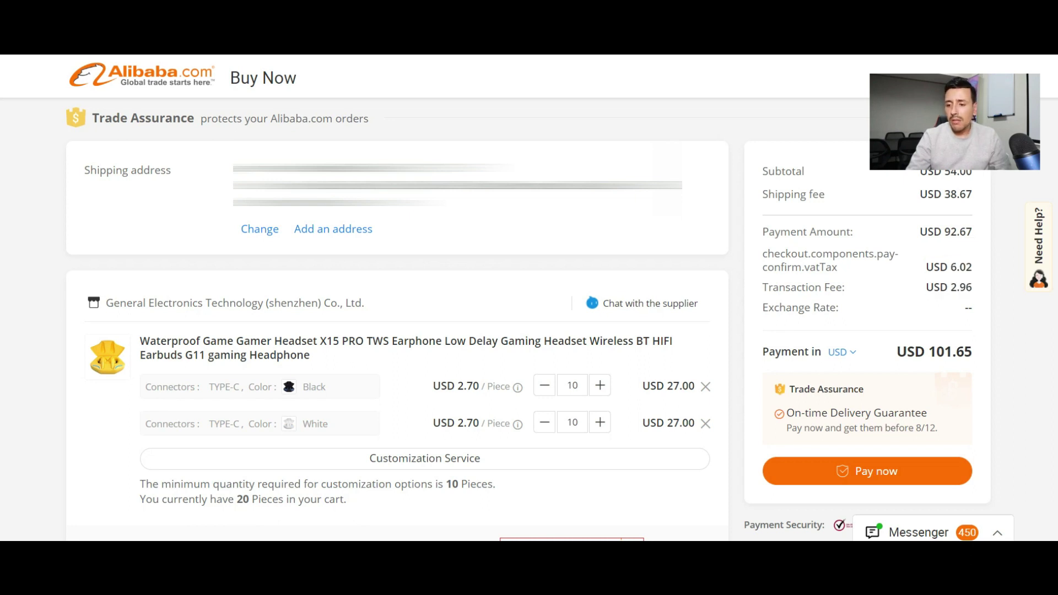
{"action": "left_click_drag", "start_coordinate": [896, 351], "coordinate": [973, 352]}
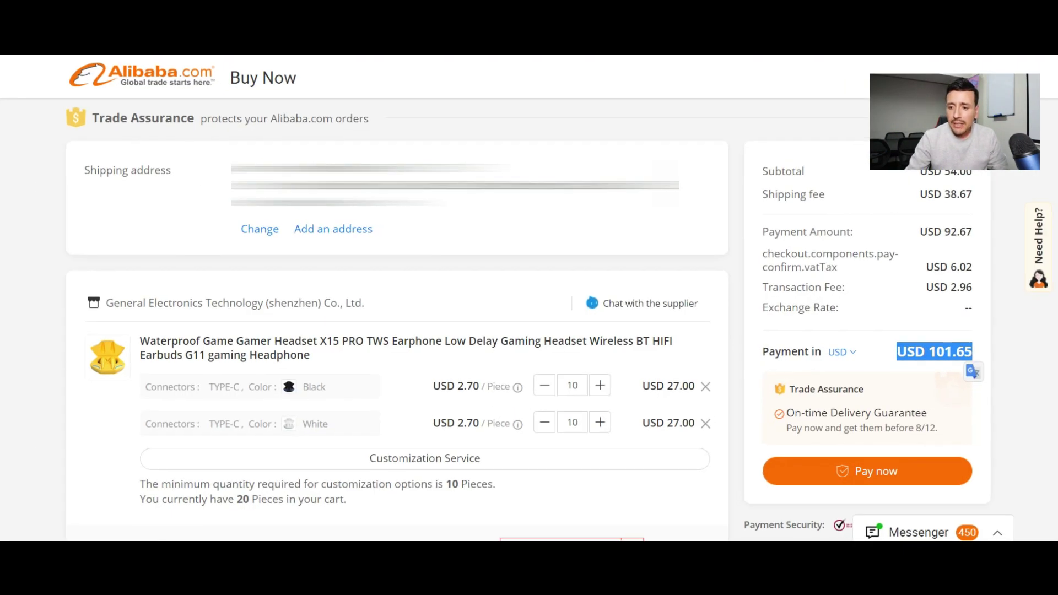
{"action": "left_click", "coordinate": [907, 352]}
{"action": "left_click_drag", "start_coordinate": [907, 352], "coordinate": [972, 351]}
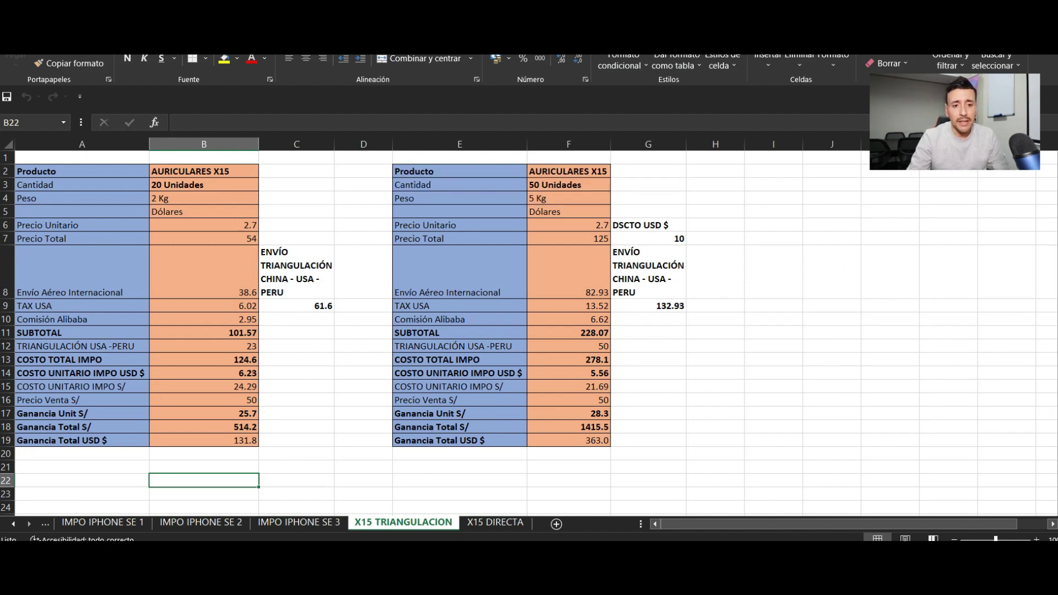
Step: Review the 20-unit quantity, 2.7 unit price, total price and shipping cost against the 38.67 checkout fee
{"action": "left_click", "coordinate": [203, 185]}
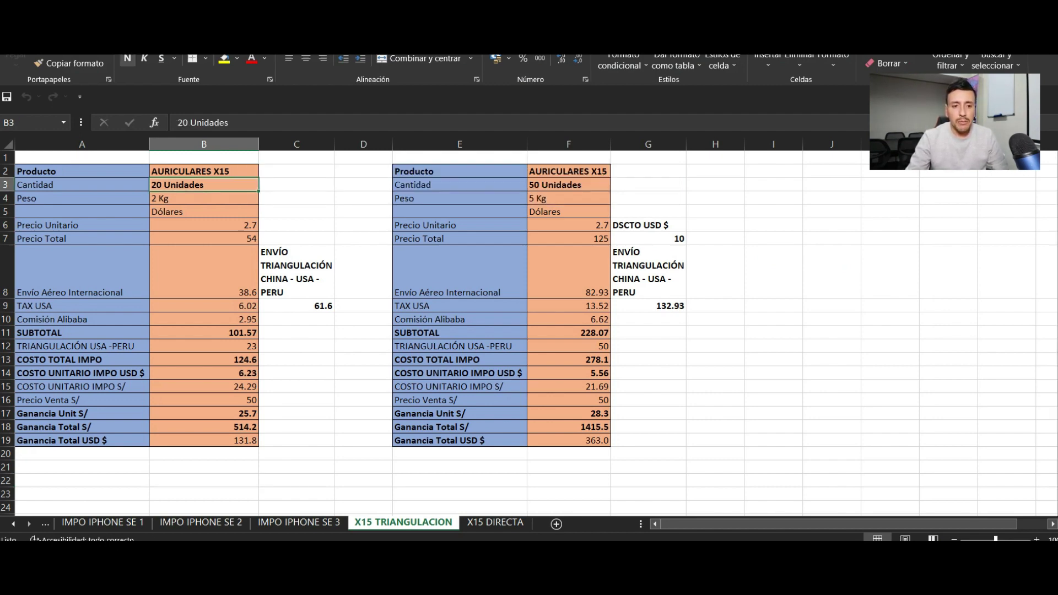
{"action": "left_click", "coordinate": [204, 225]}
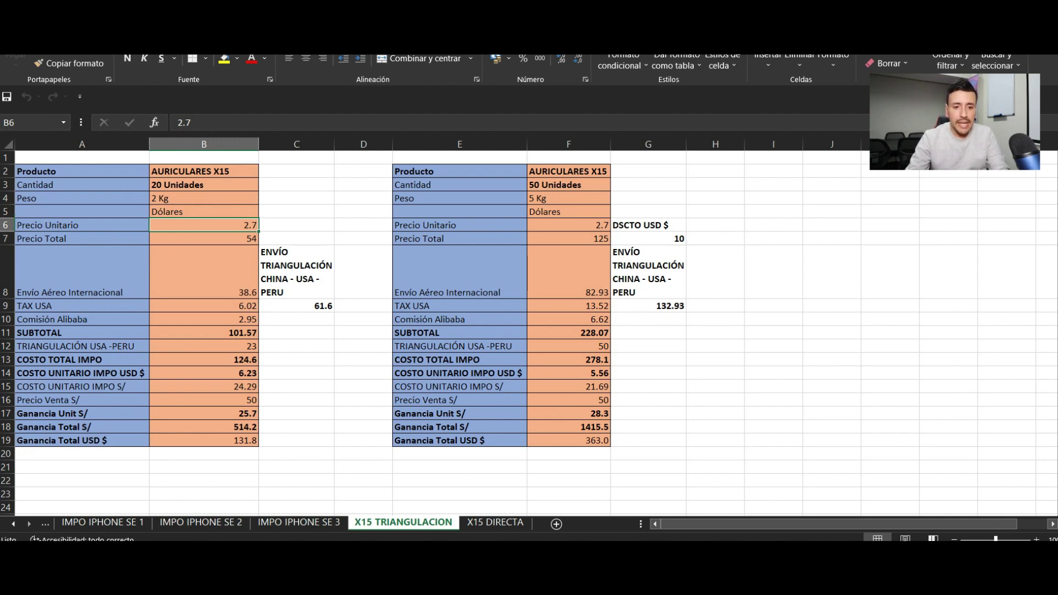
{"action": "left_click", "coordinate": [203, 239]}
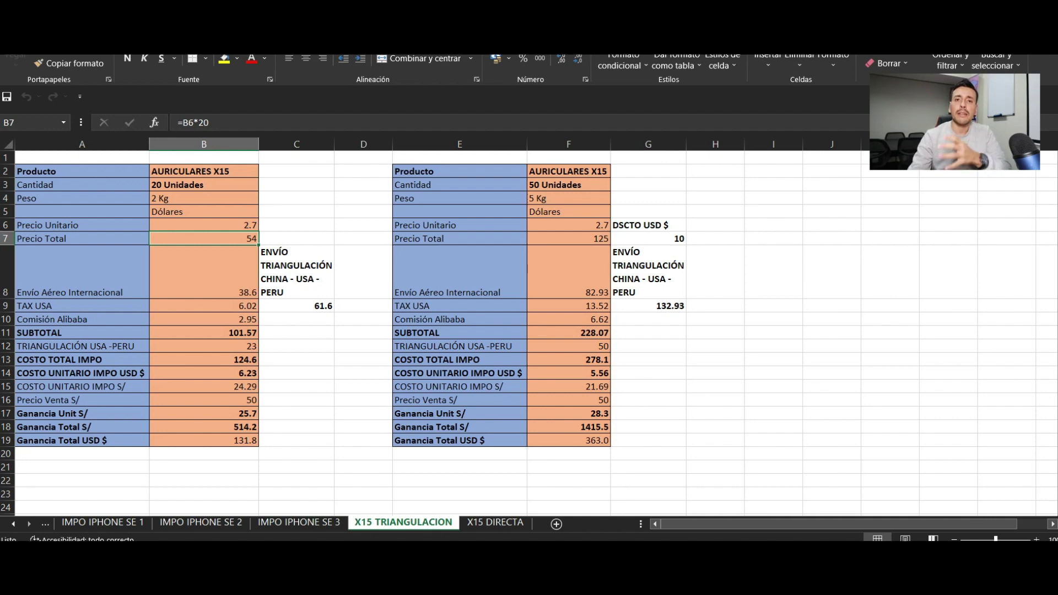
{"action": "left_click", "coordinate": [204, 272]}
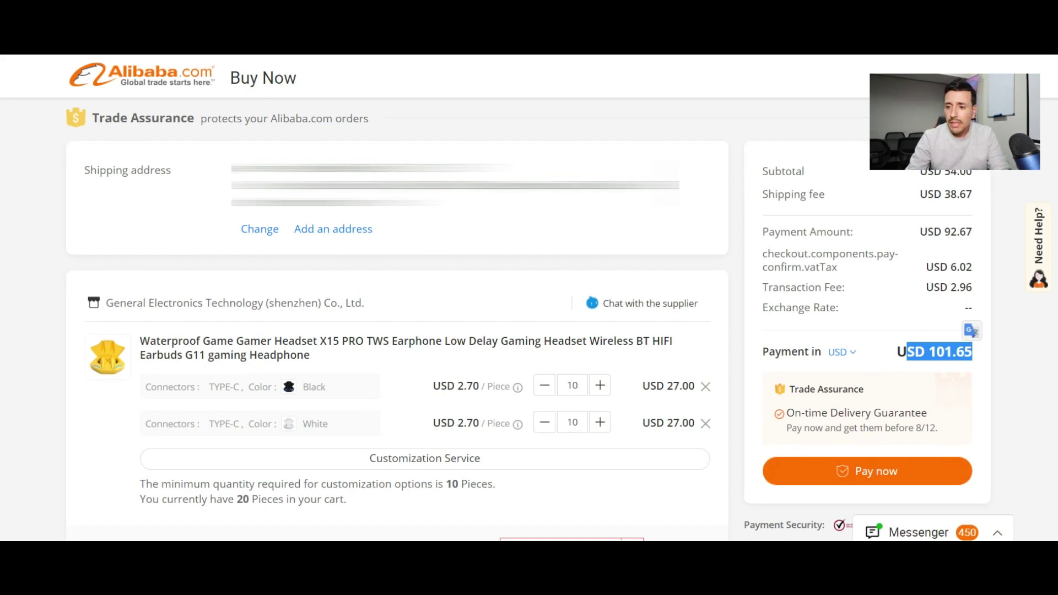
{"action": "left_click_drag", "start_coordinate": [972, 195], "coordinate": [942, 195]}
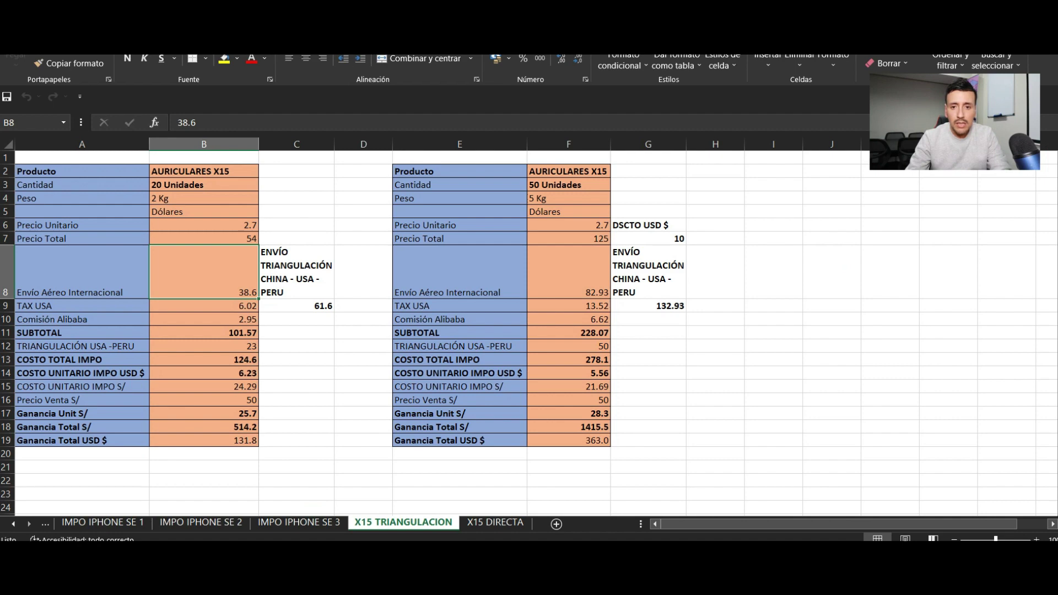
Step: Add a decimal place, correct the B8 shipping cost to 38.67, and check the commission formula
{"action": "left_click", "coordinate": [561, 60]}
{"action": "key", "text": "F2"}
{"action": "type", "text": "7"}
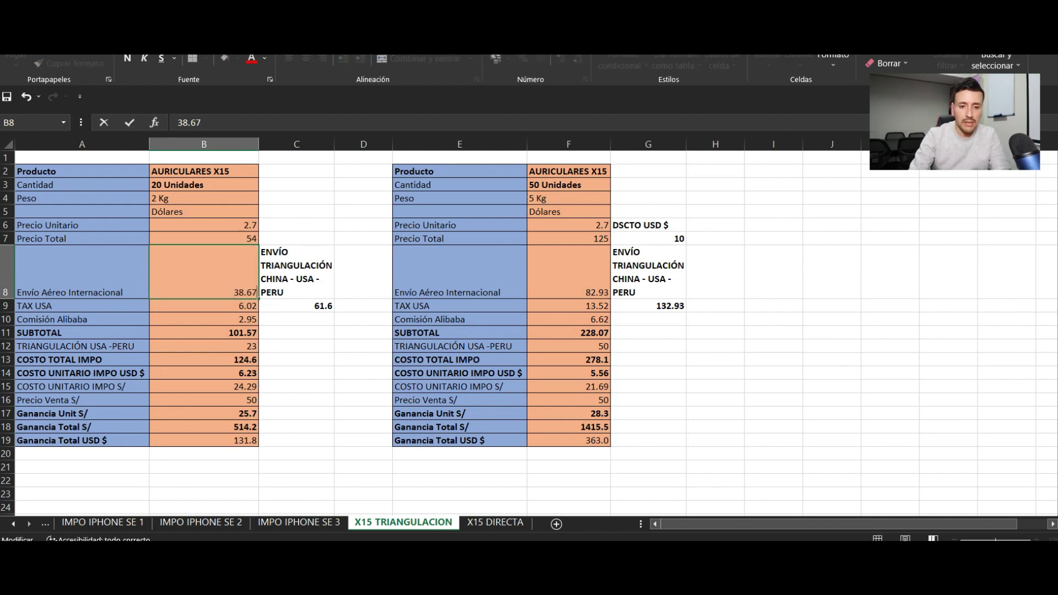
{"action": "key", "text": "Return"}
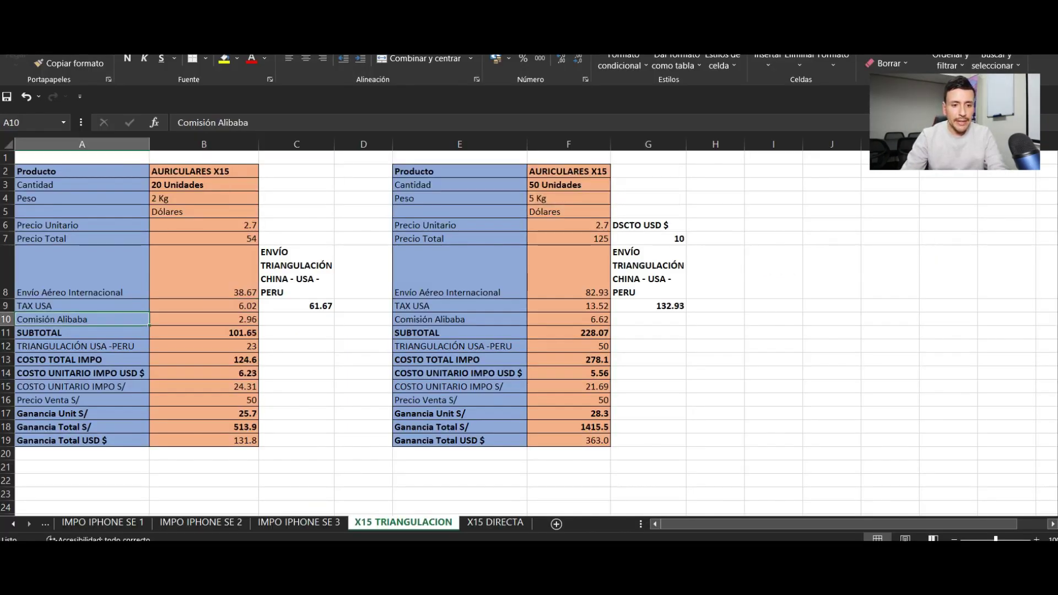
{"action": "left_click", "coordinate": [203, 319]}
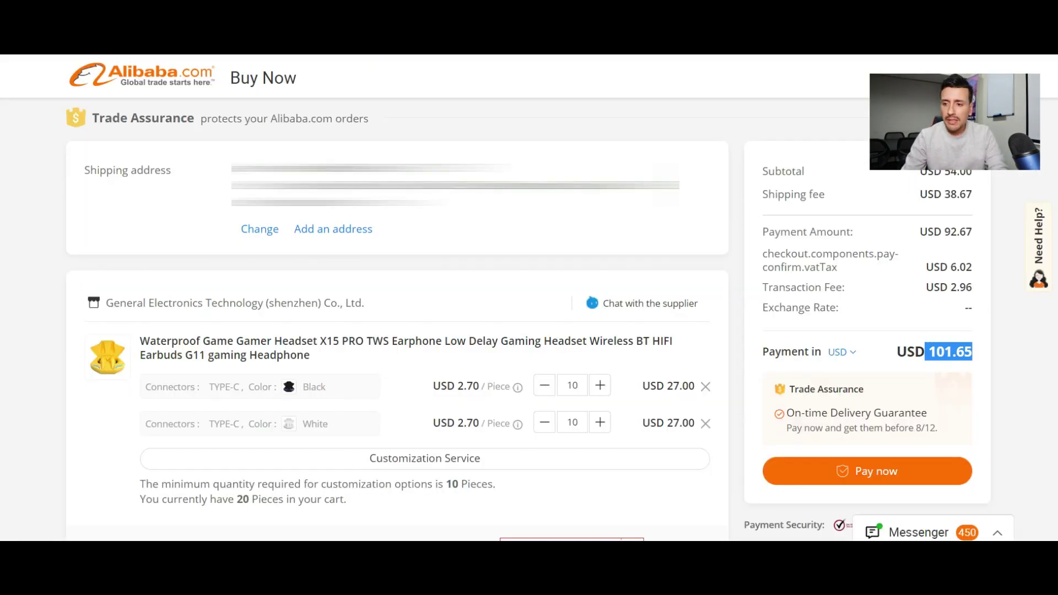
{"action": "left_click_drag", "start_coordinate": [926, 287], "coordinate": [957, 287]}
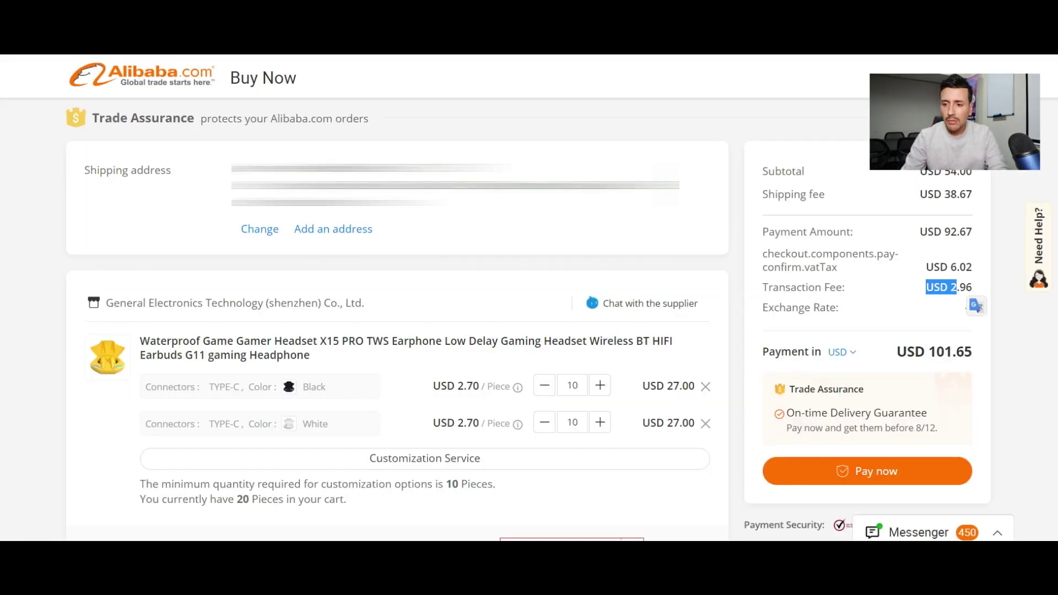
{"action": "left_click_drag", "start_coordinate": [914, 352], "coordinate": [973, 352]}
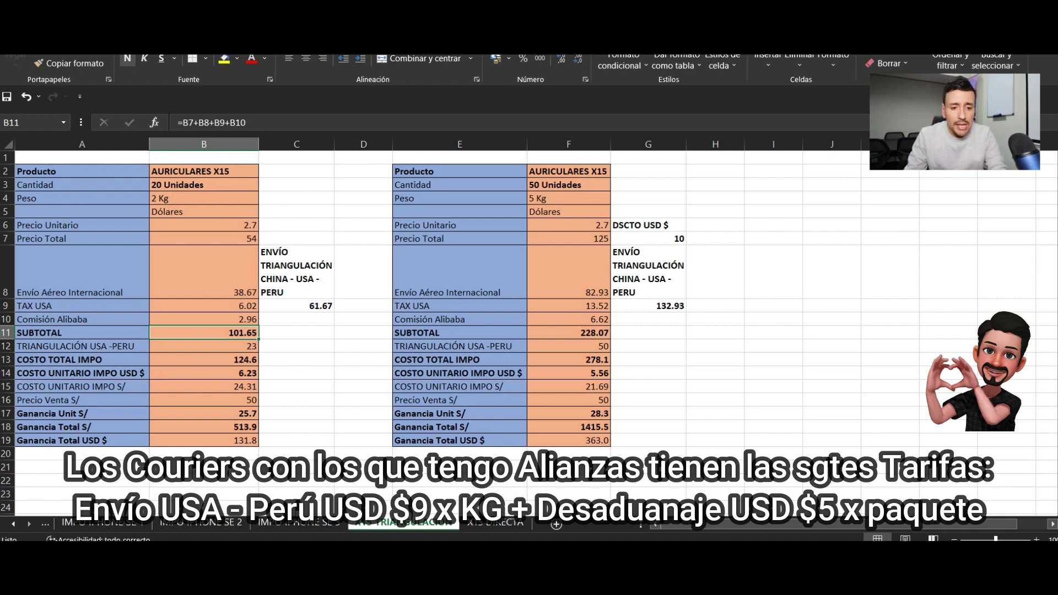
{"action": "left_click", "coordinate": [204, 198]}
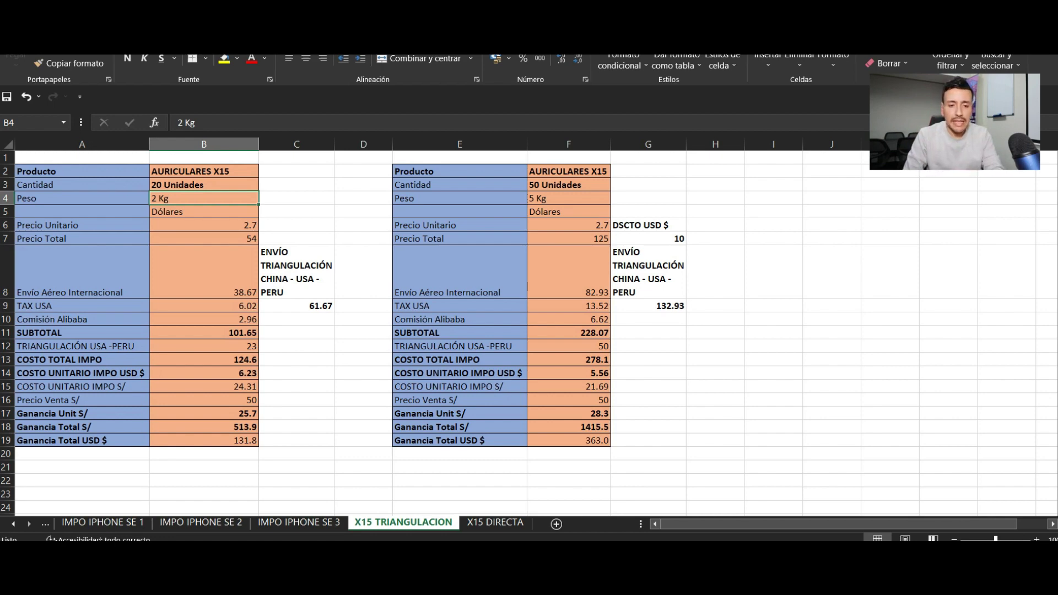
{"action": "left_click", "coordinate": [204, 346]}
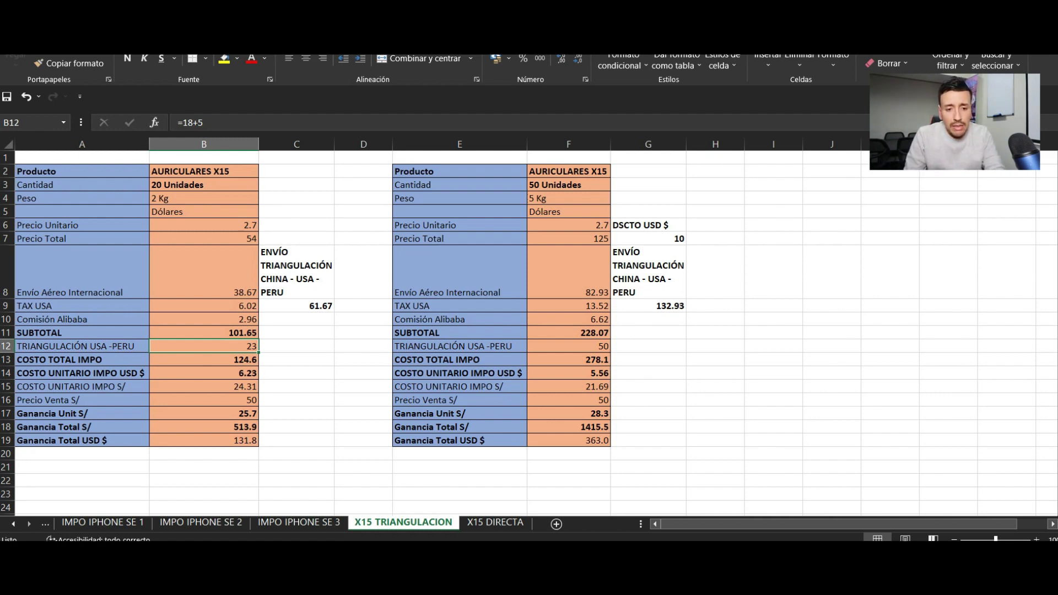
Step: Review the 20-unit total import cost, forwarding cost, per-unit costs in dollars and soles, and 50 sale price
{"action": "left_click", "coordinate": [204, 360]}
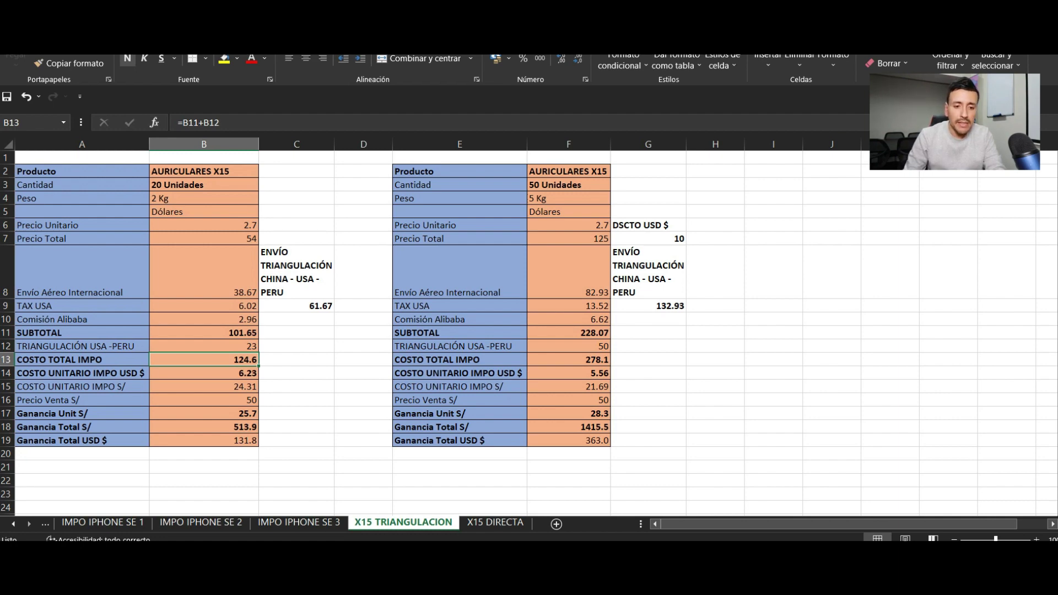
{"action": "left_click", "coordinate": [203, 346]}
{"action": "left_click", "coordinate": [203, 360]}
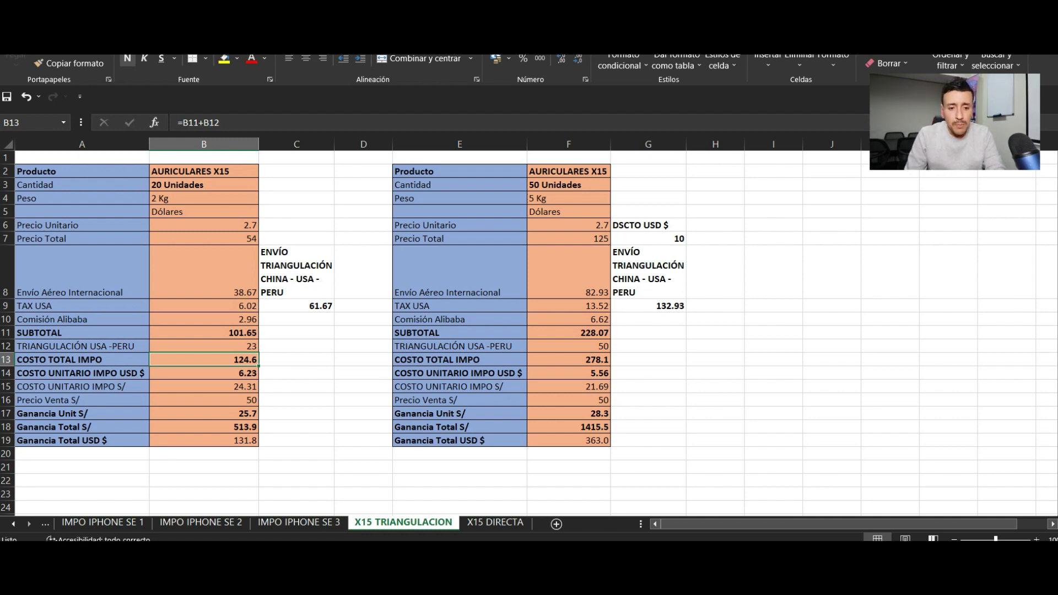
{"action": "left_click", "coordinate": [203, 373]}
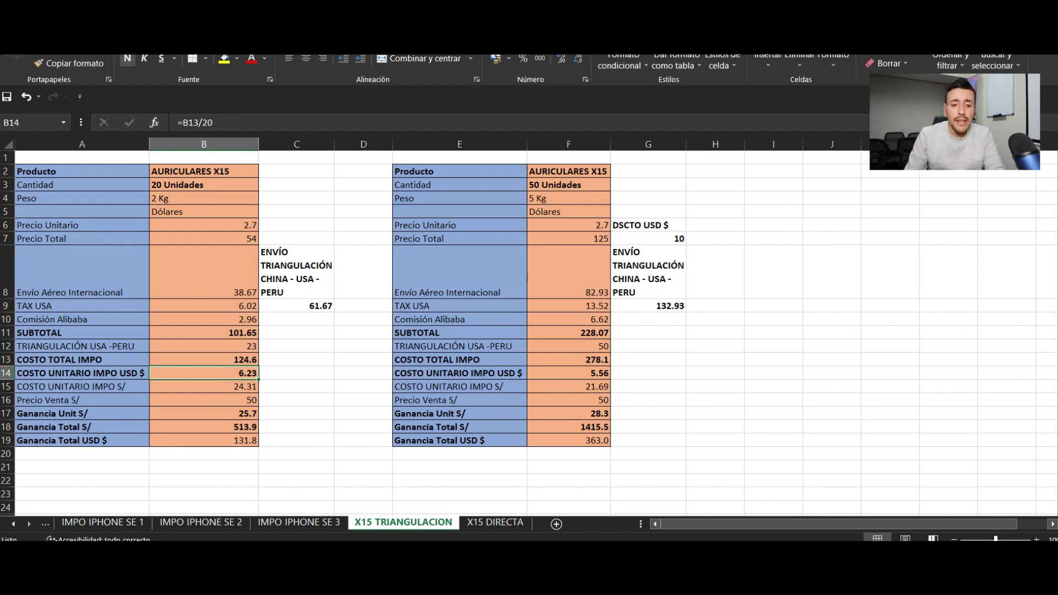
{"action": "left_click", "coordinate": [203, 386]}
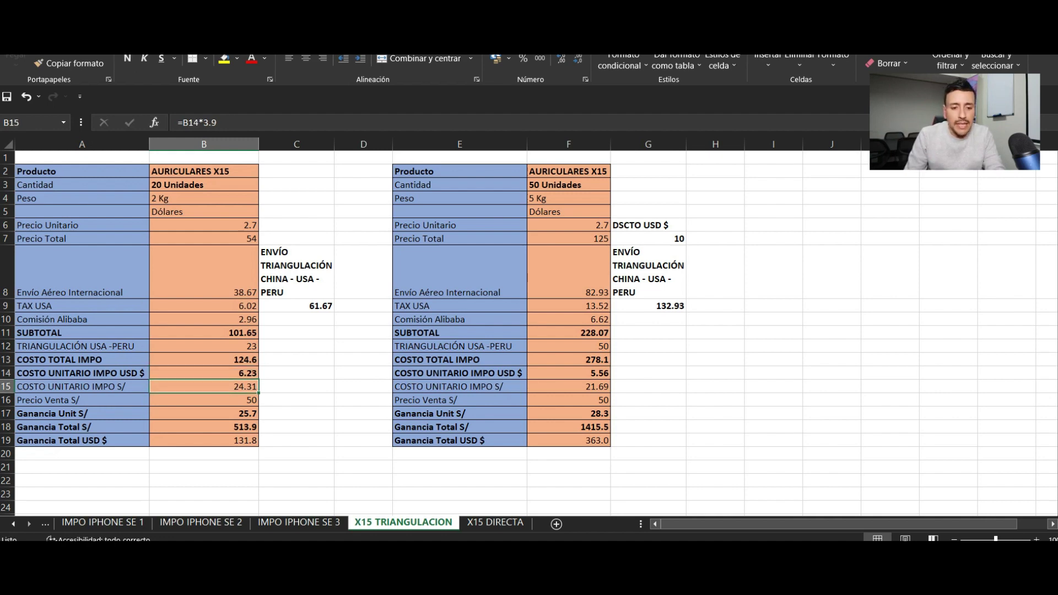
{"action": "key", "text": "F2"}
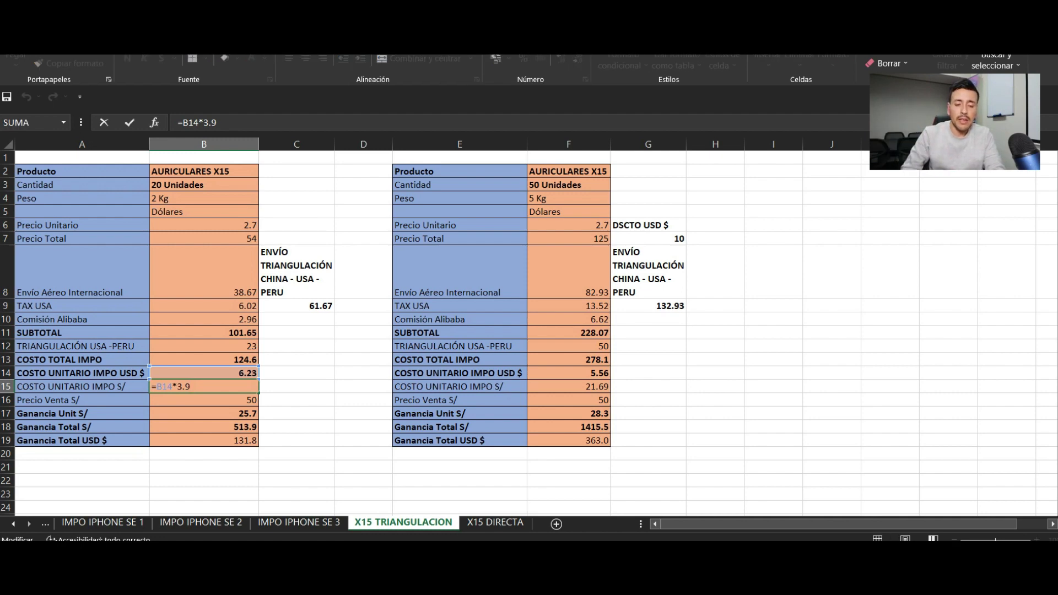
{"action": "key", "text": "Escape"}
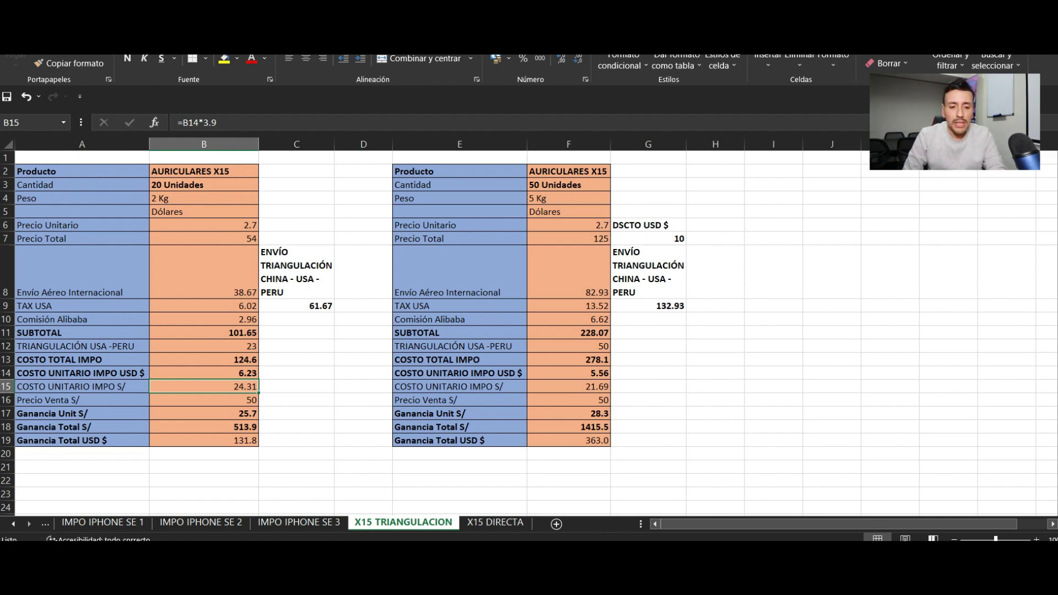
{"action": "left_click", "coordinate": [204, 400]}
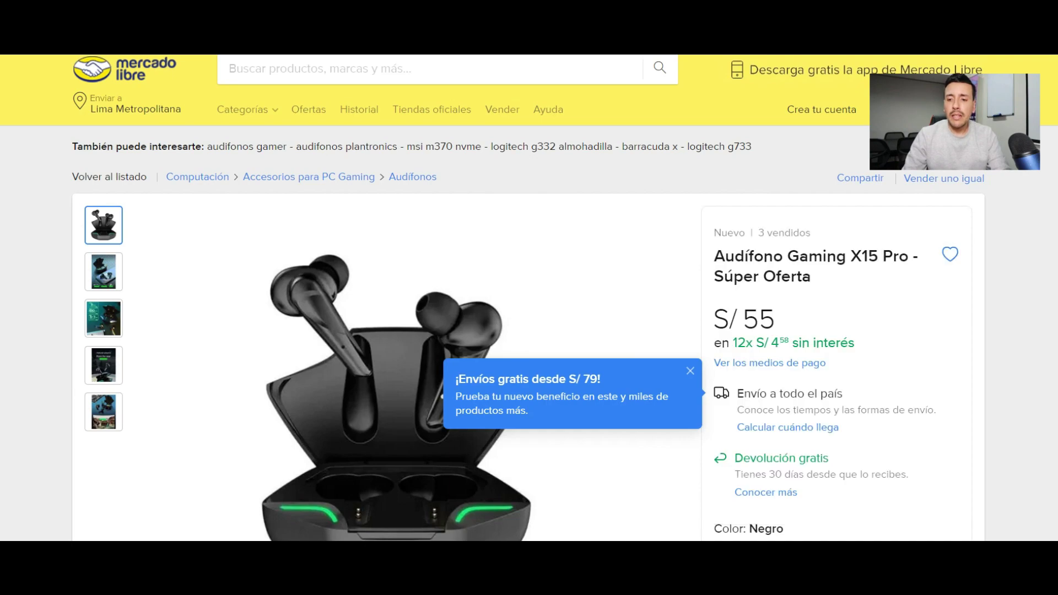
Step: Scroll through the Mercado Libre X15 Pro listing
{"action": "scroll", "coordinate": [529, 297], "scroll_direction": "down", "scroll_amount": 12}
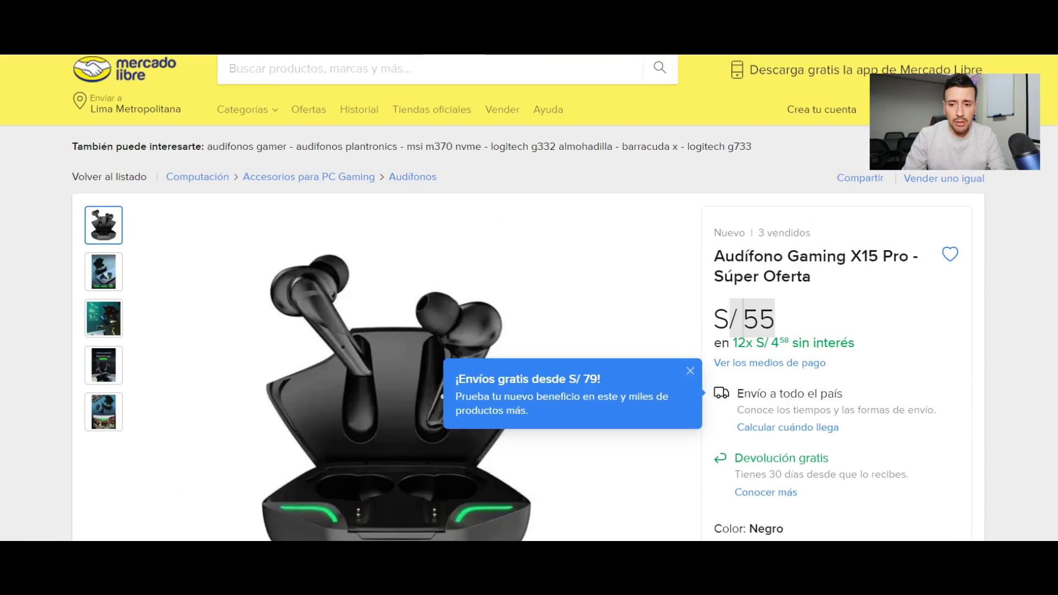
{"action": "scroll", "coordinate": [529, 297], "scroll_direction": "down", "scroll_amount": 10}
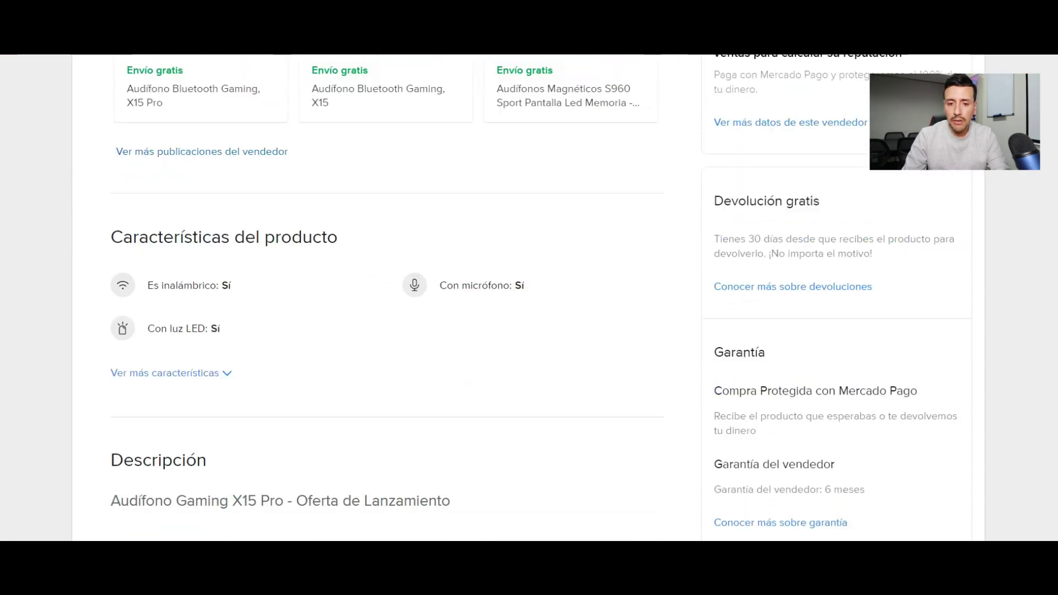
{"action": "scroll", "coordinate": [529, 298], "scroll_direction": "down", "scroll_amount": 15}
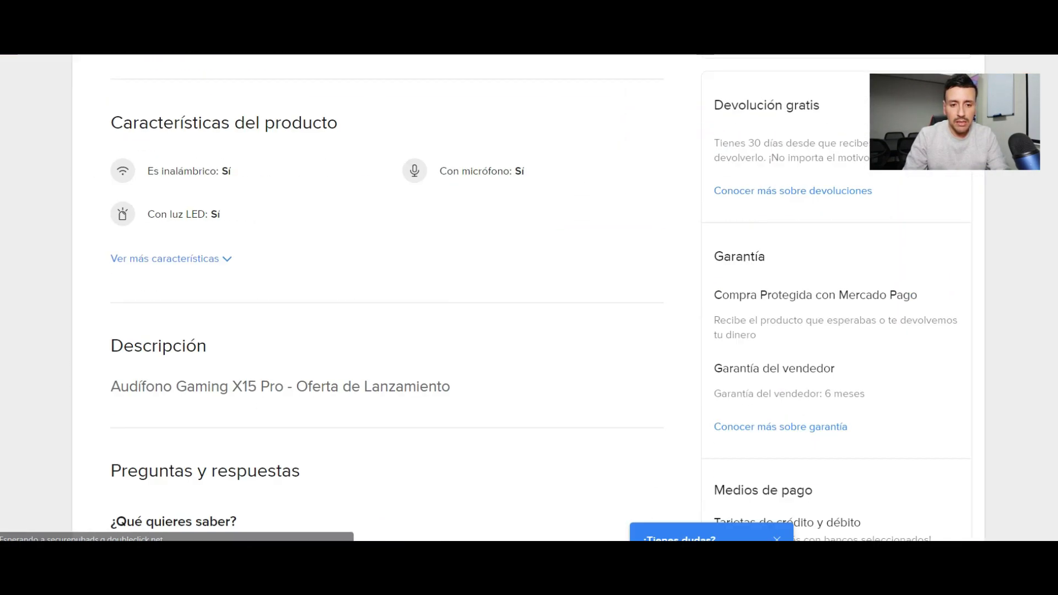
{"action": "scroll", "coordinate": [528, 298], "scroll_direction": "up", "scroll_amount": 3}
{"action": "scroll", "coordinate": [529, 297], "scroll_direction": "down", "scroll_amount": 4}
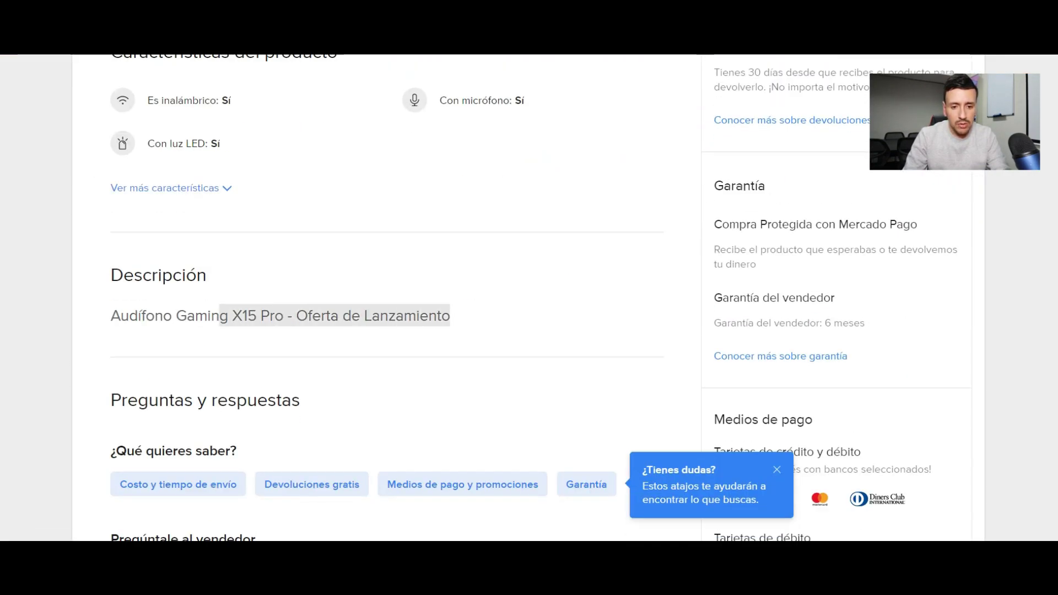
{"action": "scroll", "coordinate": [529, 297], "scroll_direction": "up", "scroll_amount": 2}
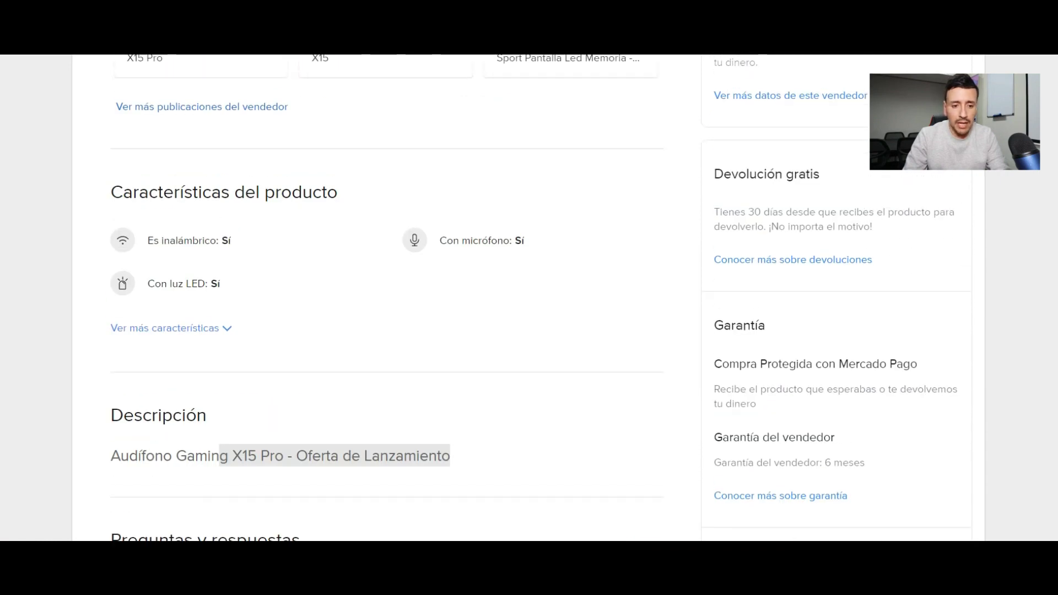
Step: Expand the full characteristics, highlight the S/ 55 price, then check the 50 sale price in B16
{"action": "left_click", "coordinate": [170, 328]}
{"action": "scroll", "coordinate": [171, 329], "scroll_direction": "down", "scroll_amount": 4}
{"action": "scroll", "coordinate": [386, 297], "scroll_direction": "down", "scroll_amount": 4}
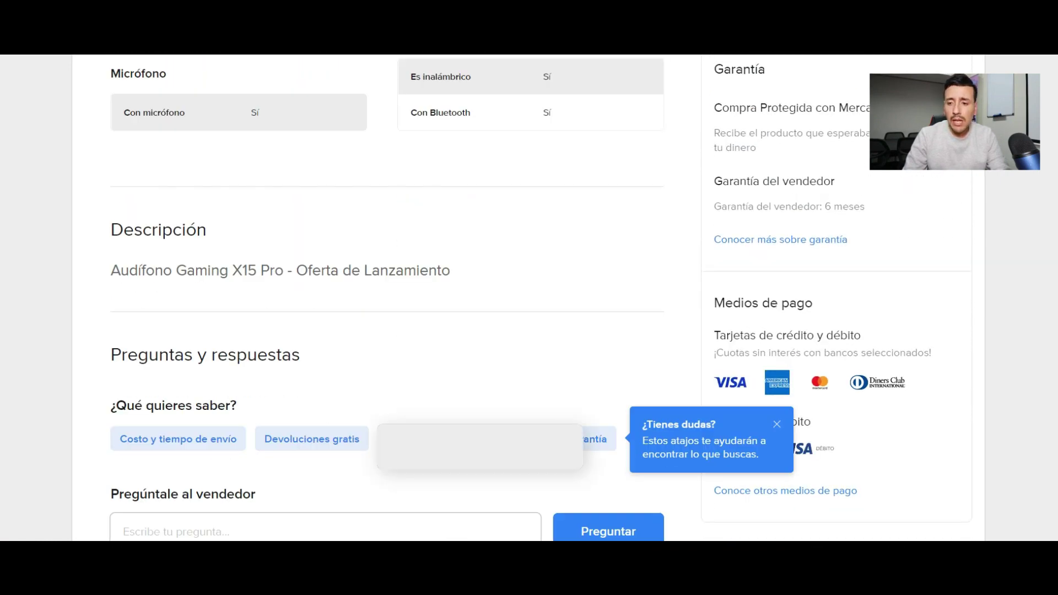
{"action": "scroll", "coordinate": [529, 297], "scroll_direction": "up", "scroll_amount": 15}
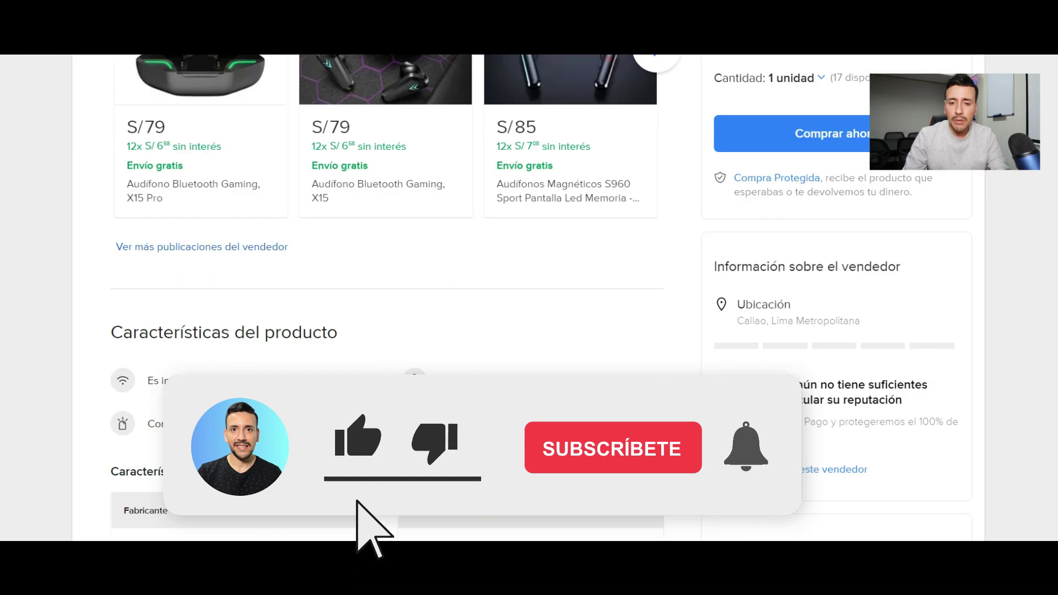
{"action": "scroll", "coordinate": [529, 297], "scroll_direction": "up", "scroll_amount": 1}
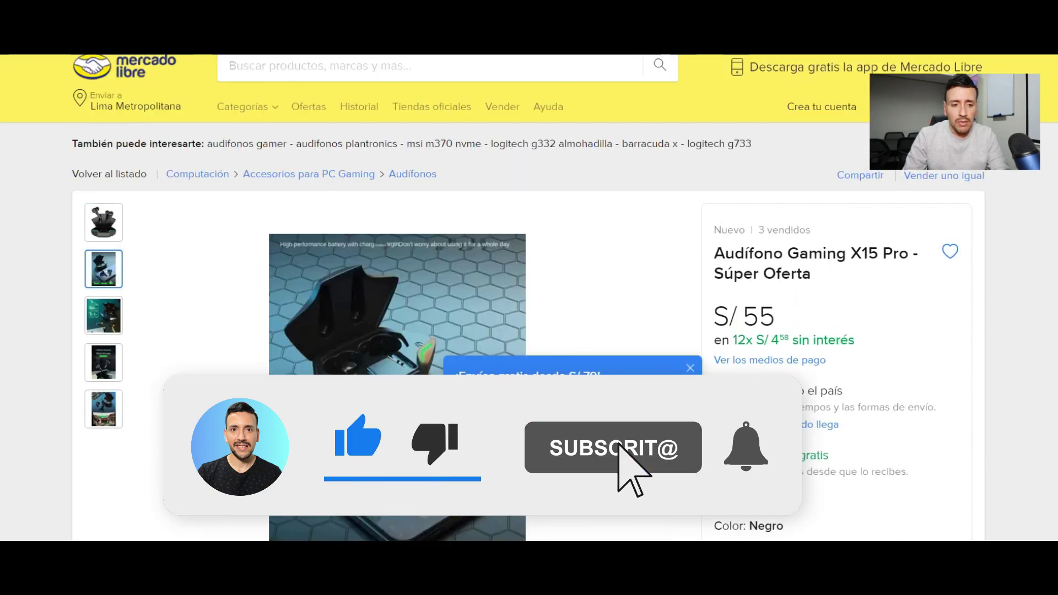
{"action": "scroll", "coordinate": [529, 298], "scroll_direction": "down", "scroll_amount": 2}
{"action": "scroll", "coordinate": [529, 297], "scroll_direction": "up", "scroll_amount": 2}
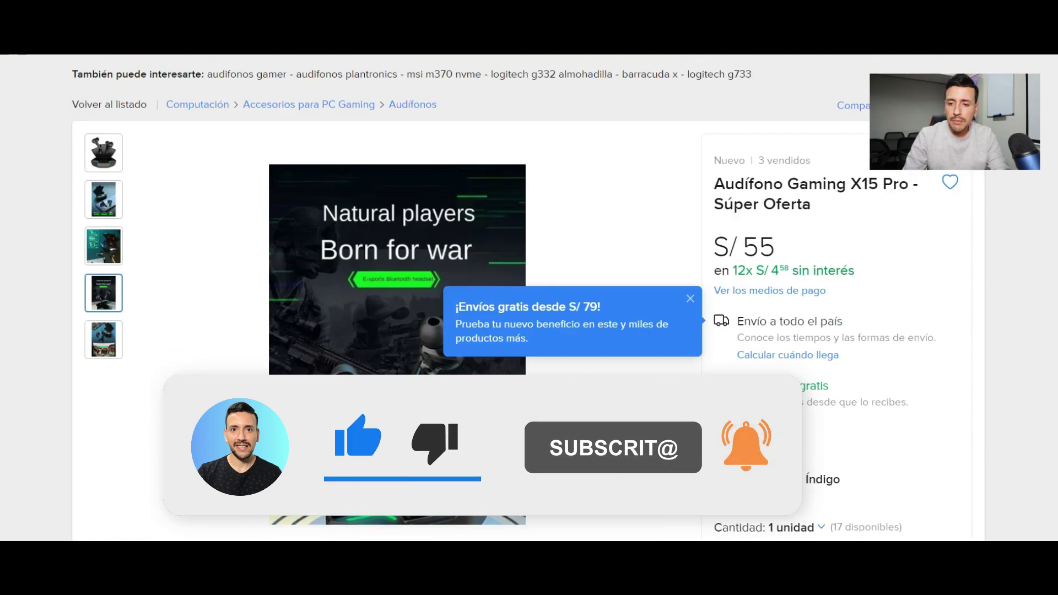
{"action": "left_click_drag", "start_coordinate": [743, 320], "coordinate": [759, 319]}
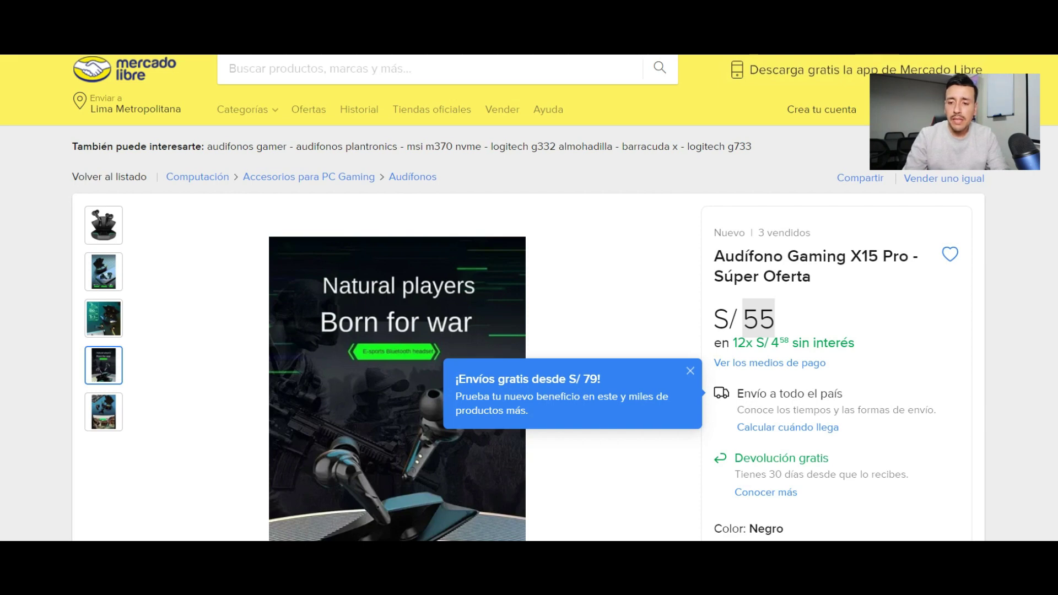
{"action": "key", "text": "alt+Tab"}
{"action": "left_click", "coordinate": [204, 400]}
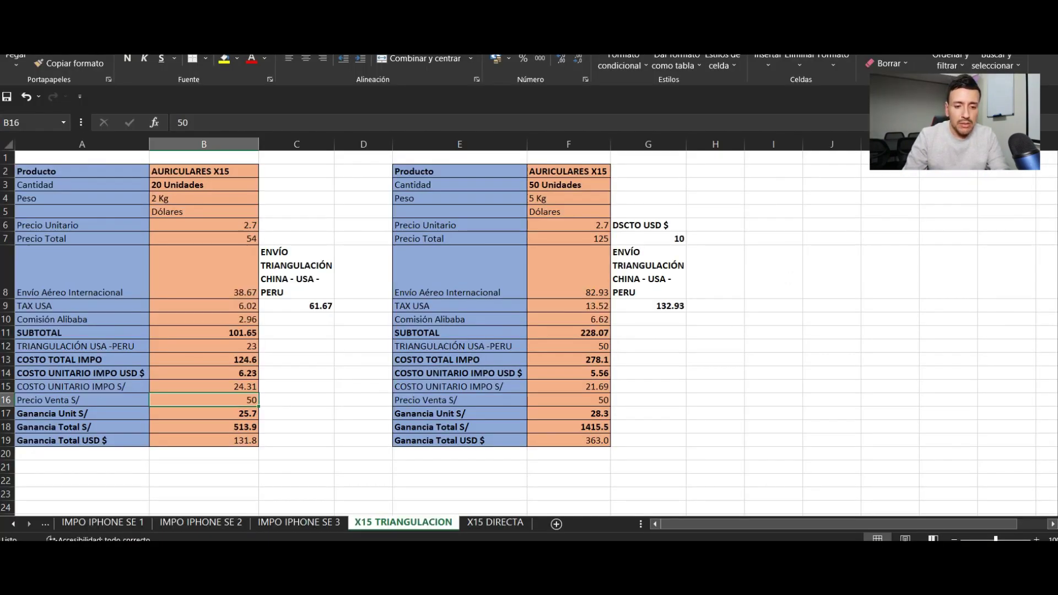
Step: Step through the 20-unit sale price, unit import cost, unit profit and total profit formulas
{"action": "left_click", "coordinate": [204, 413]}
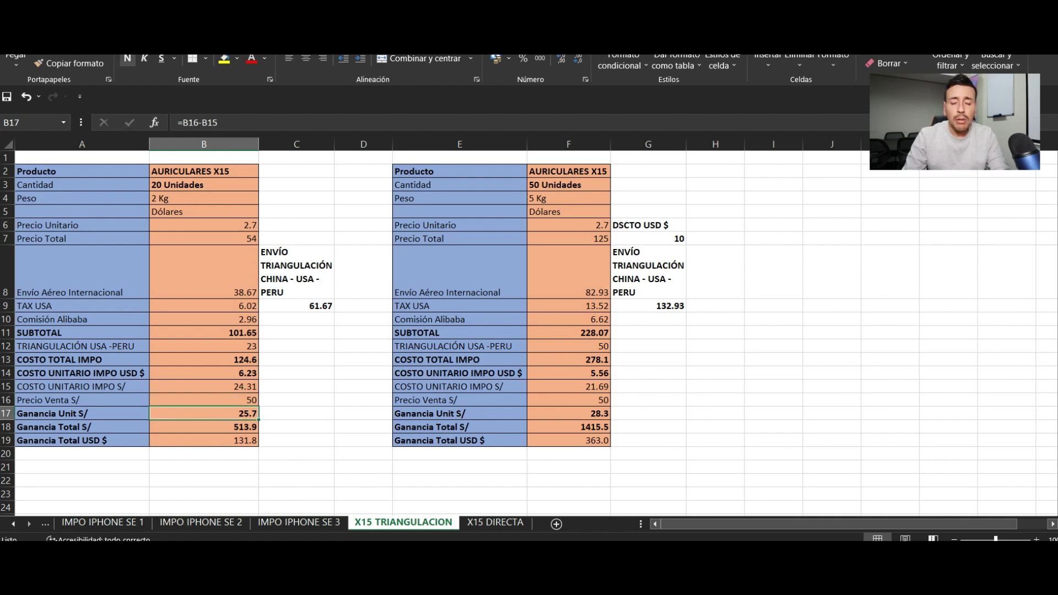
{"action": "left_click", "coordinate": [204, 400]}
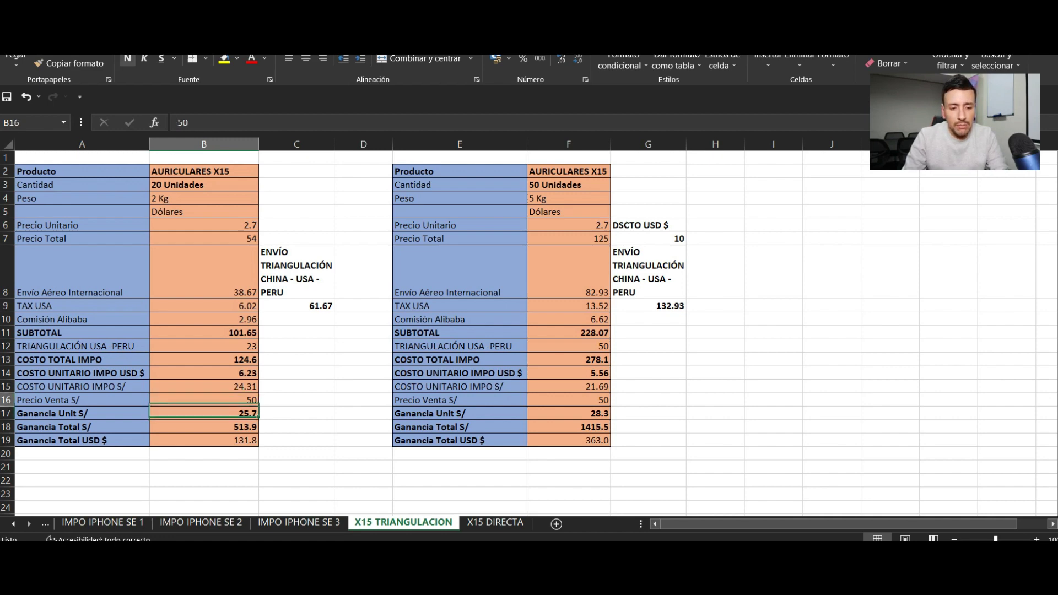
{"action": "left_click", "coordinate": [204, 387]}
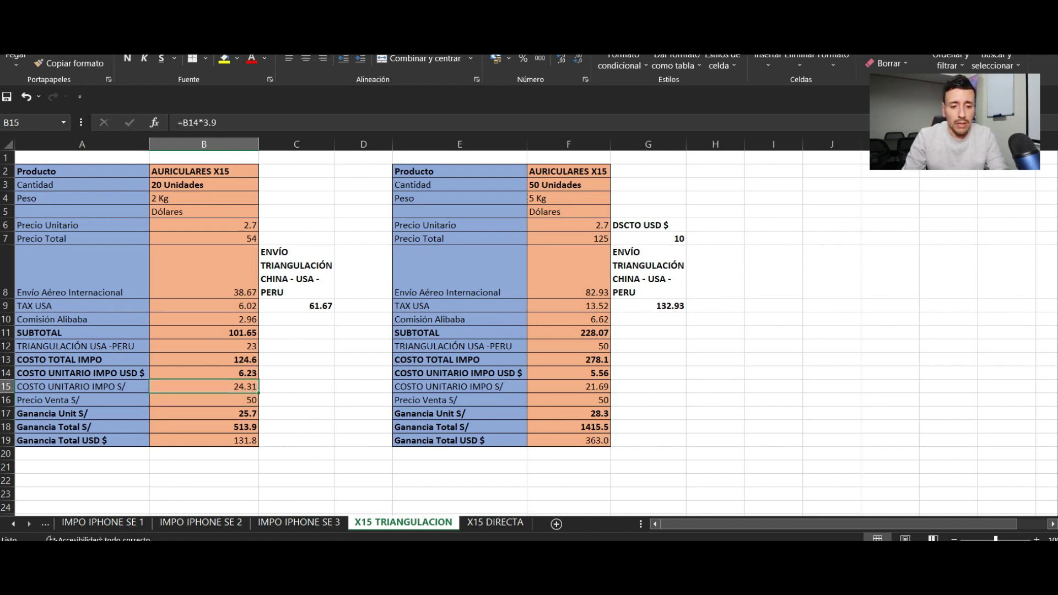
{"action": "left_click", "coordinate": [204, 413]}
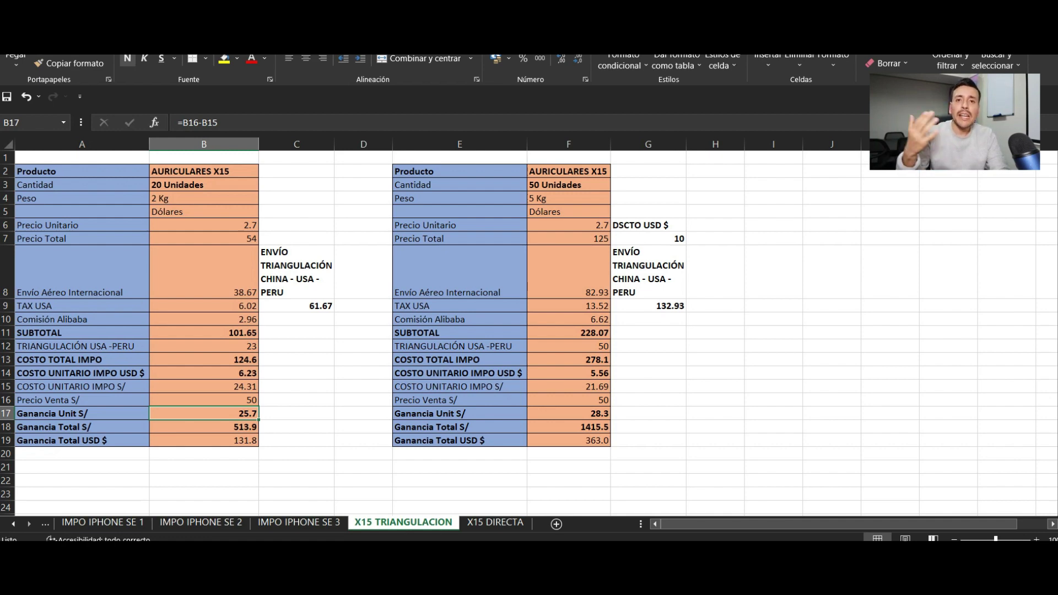
{"action": "key", "text": "Up"}
{"action": "key", "text": "Up"}
{"action": "key", "text": "Up"}
{"action": "key", "text": "Up"}
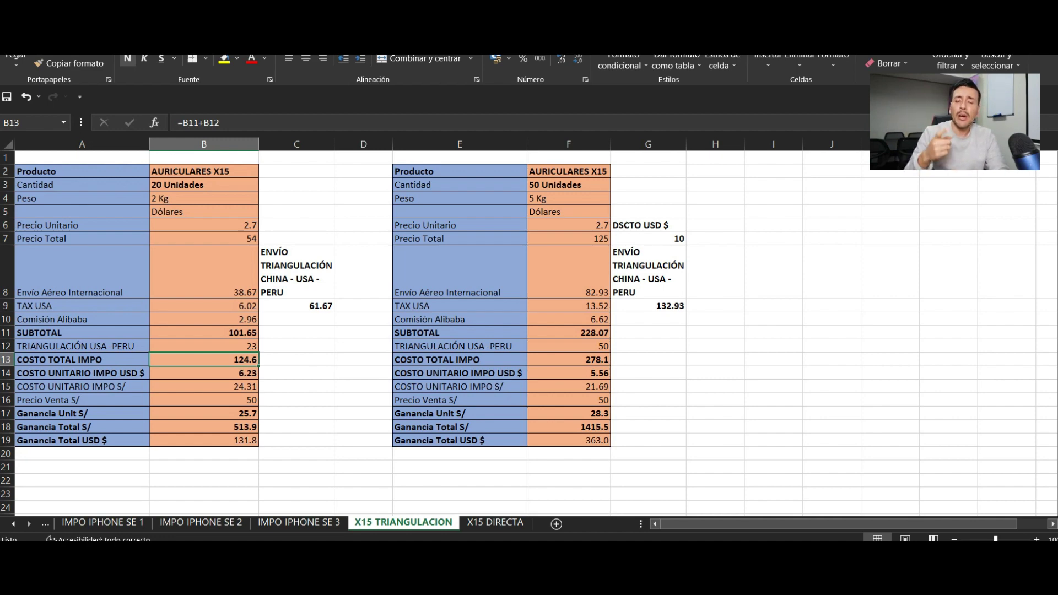
{"action": "key", "text": "Down"}
{"action": "key", "text": "Down"}
{"action": "key", "text": "Down"}
{"action": "key", "text": "Down"}
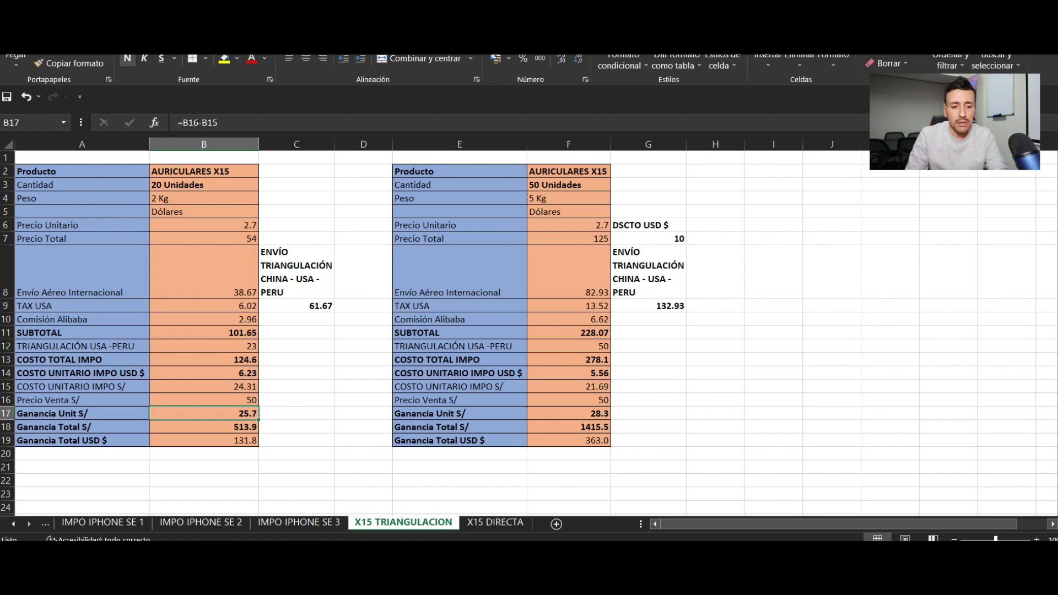
{"action": "key", "text": "Down"}
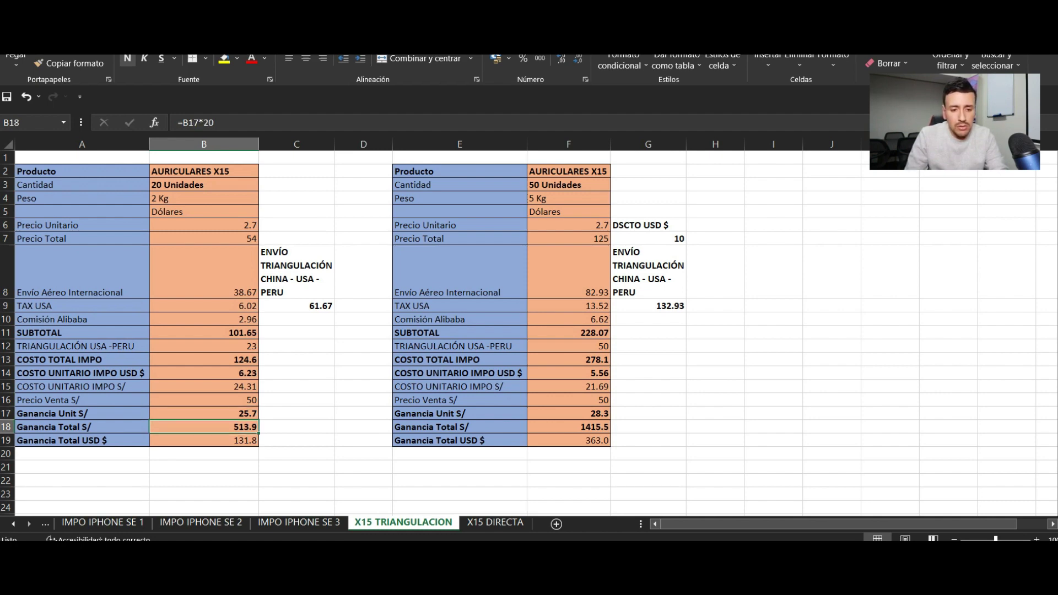
{"action": "key", "text": "Down"}
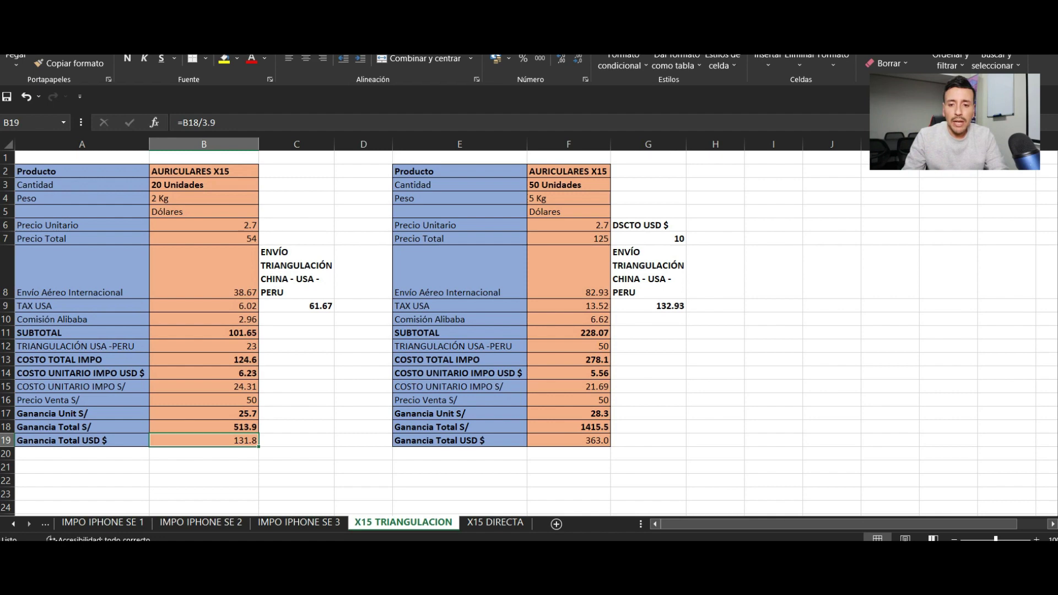
Step: Compare the 50-unit weight in F4 with the 20-unit weight in B4, and check F8 shipping
{"action": "left_click", "coordinate": [568, 198]}
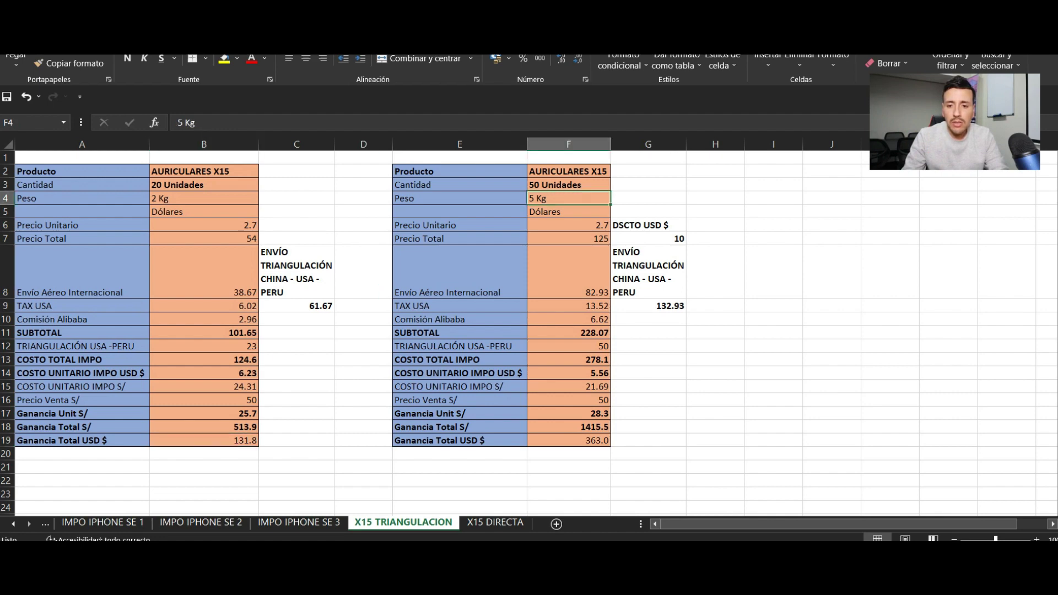
{"action": "left_click", "coordinate": [204, 198]}
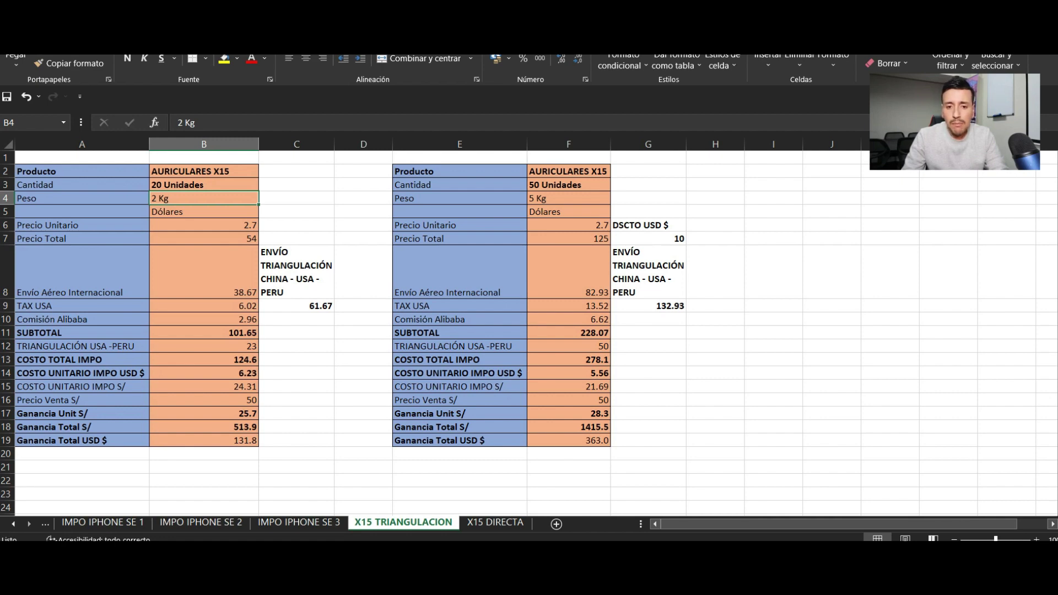
{"action": "left_click", "coordinate": [569, 272]}
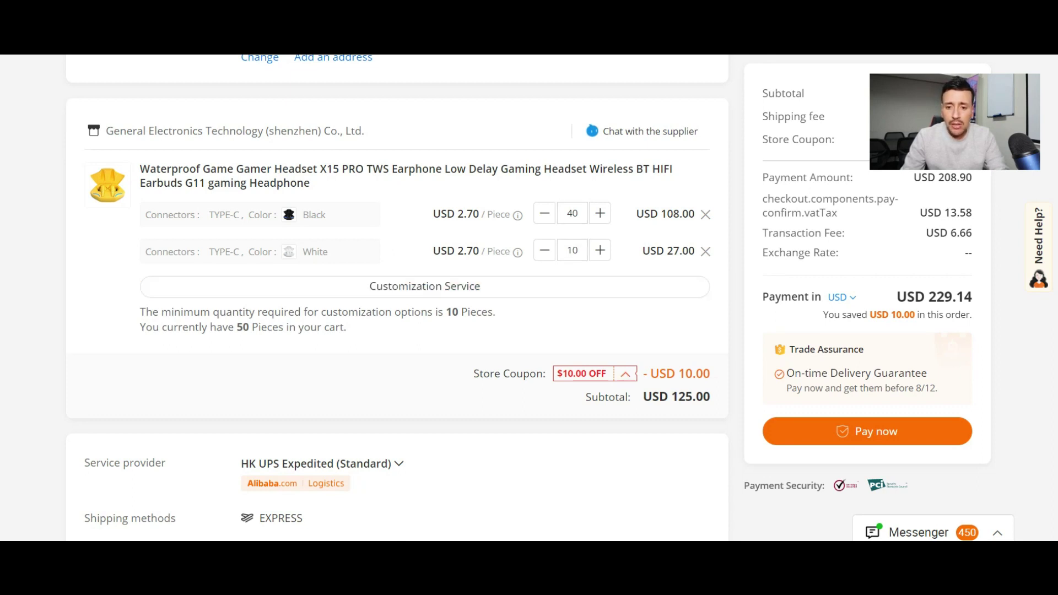
Step: Close the coupon options and compare the coupon discount and 125.00 subtotal with B7, F7 and F8
{"action": "mouse_move", "coordinate": [625, 374]}
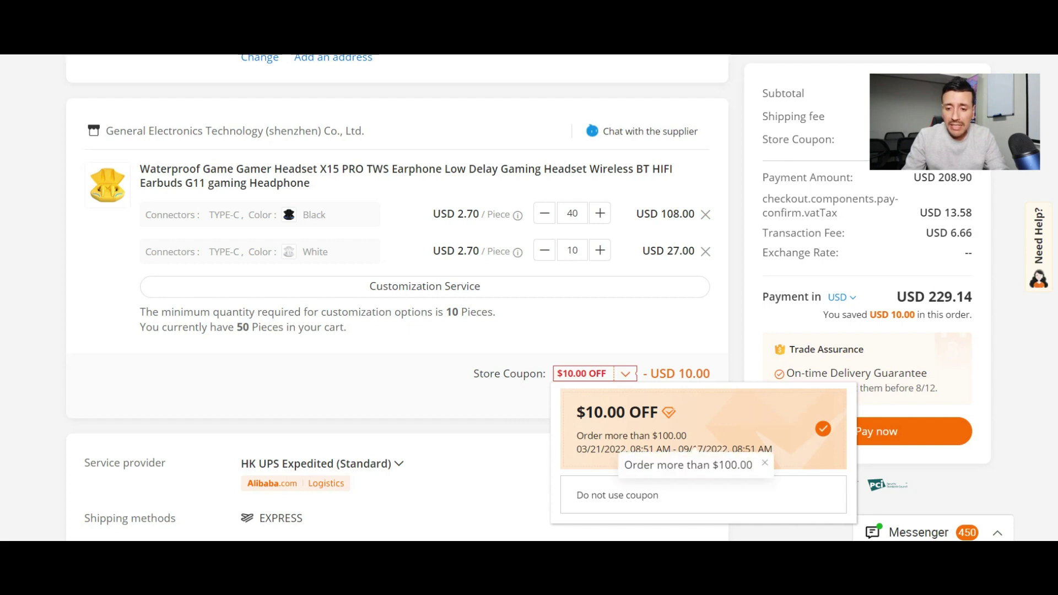
{"action": "left_click", "coordinate": [495, 312]}
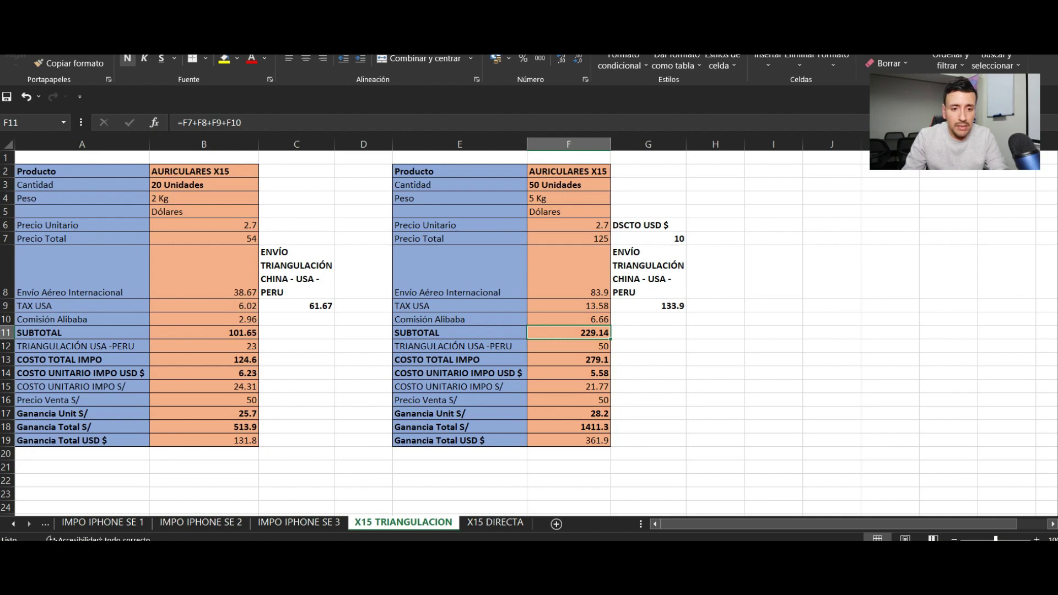
{"action": "left_click", "coordinate": [204, 238]}
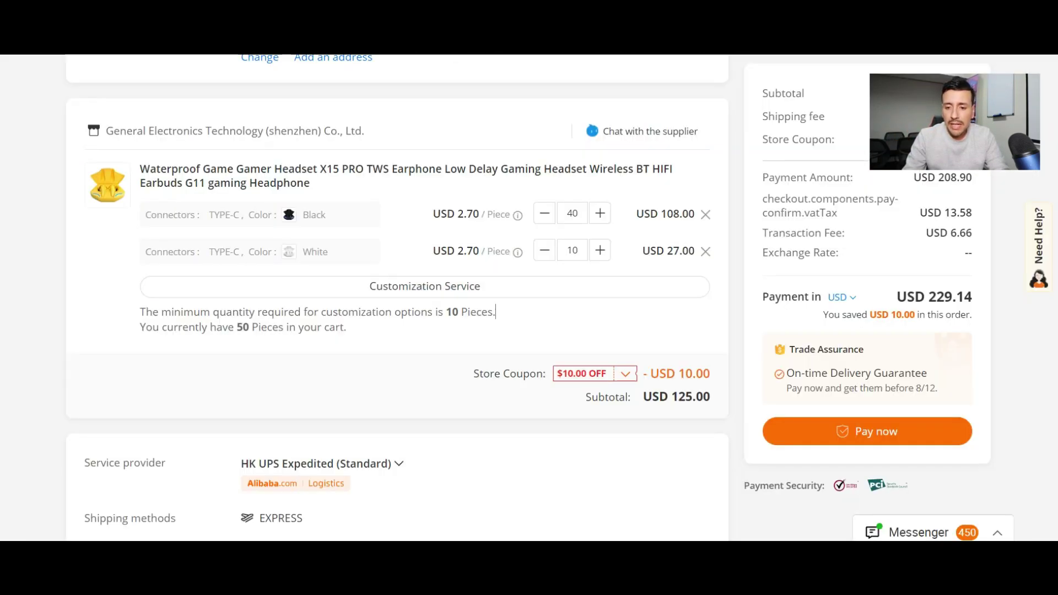
{"action": "double_click", "coordinate": [690, 373]}
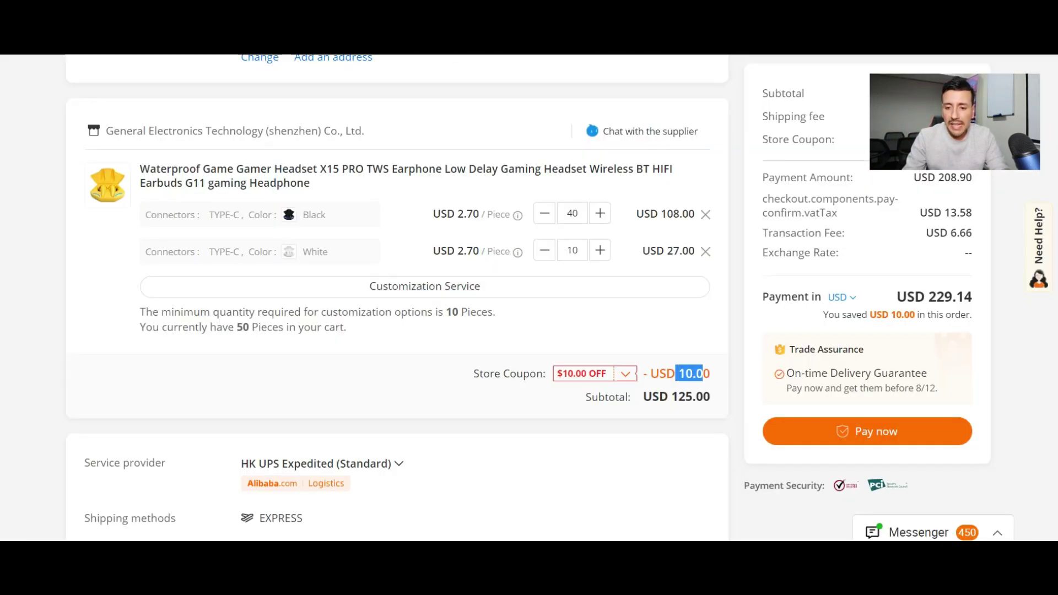
{"action": "double_click", "coordinate": [691, 397]}
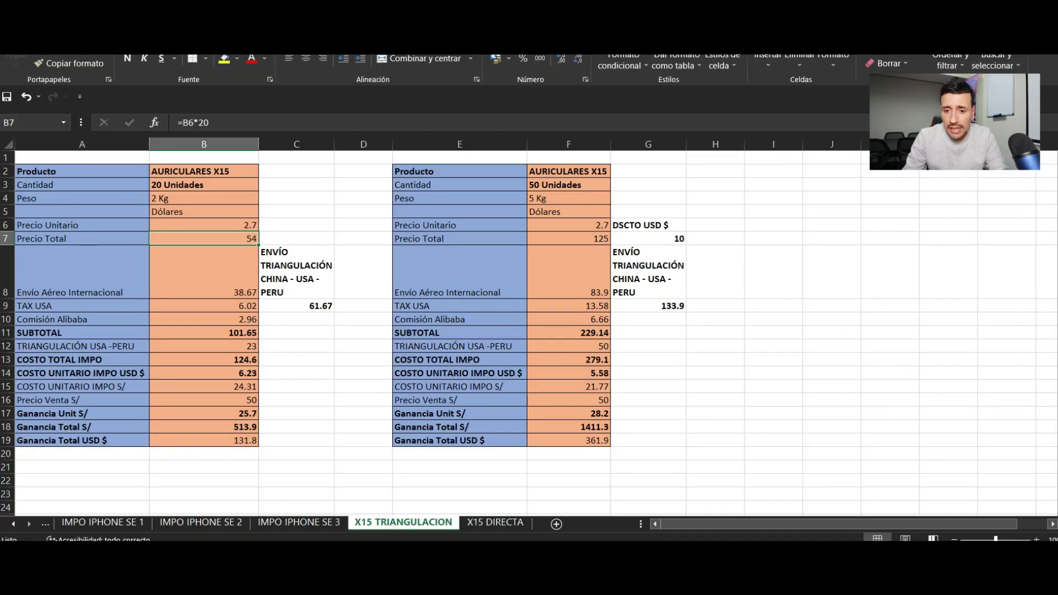
{"action": "left_click", "coordinate": [568, 239]}
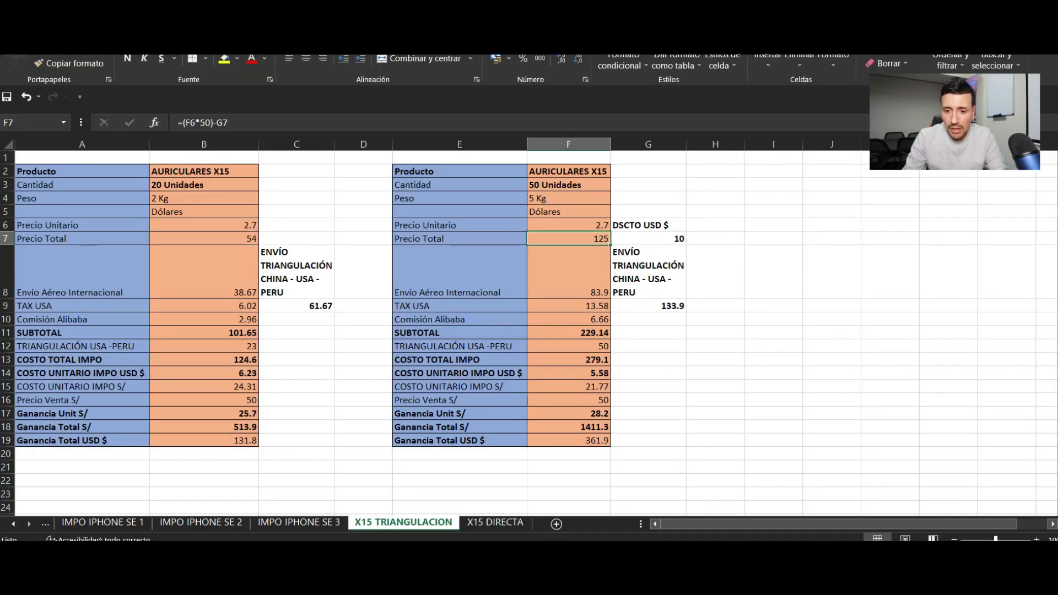
{"action": "left_click", "coordinate": [568, 273]}
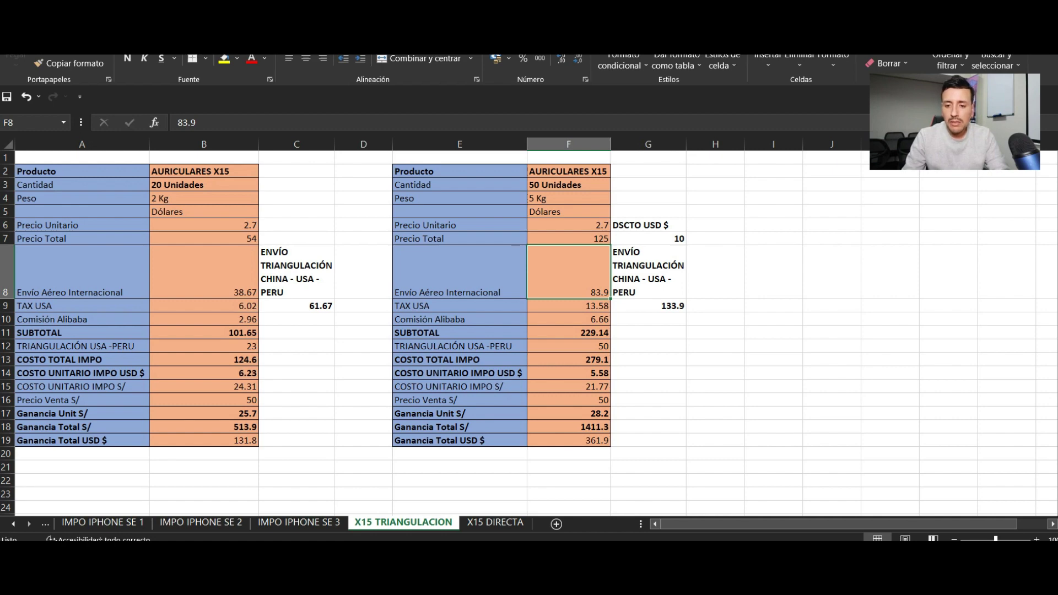
Step: Locate the USD 83.90 shipping fee and switch the provider to HKUPS Saver (Premium)
{"action": "key", "text": "alt+Tab"}
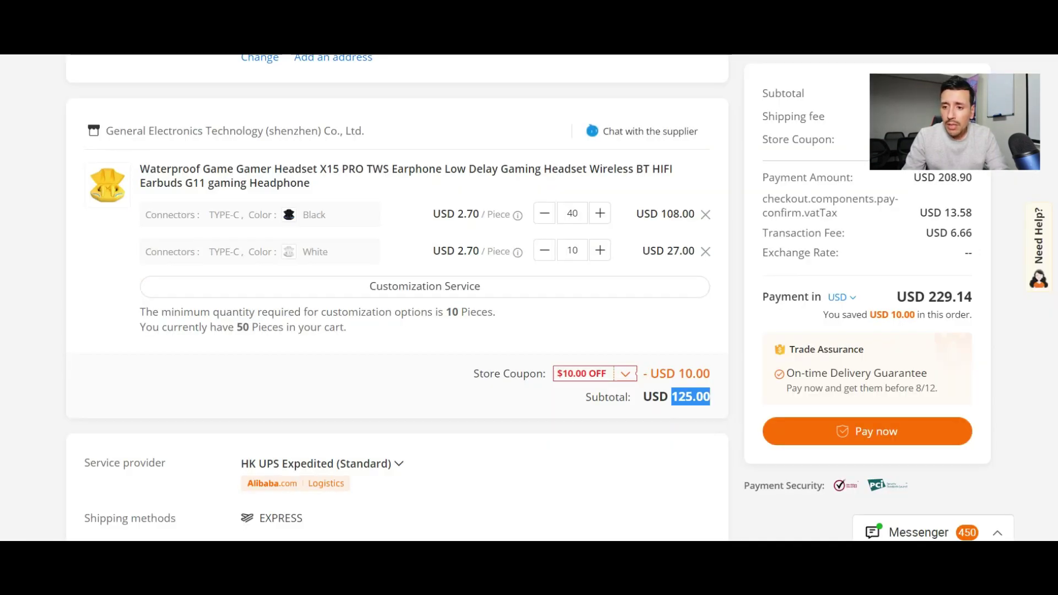
{"action": "scroll", "coordinate": [424, 286], "scroll_direction": "down", "scroll_amount": 3}
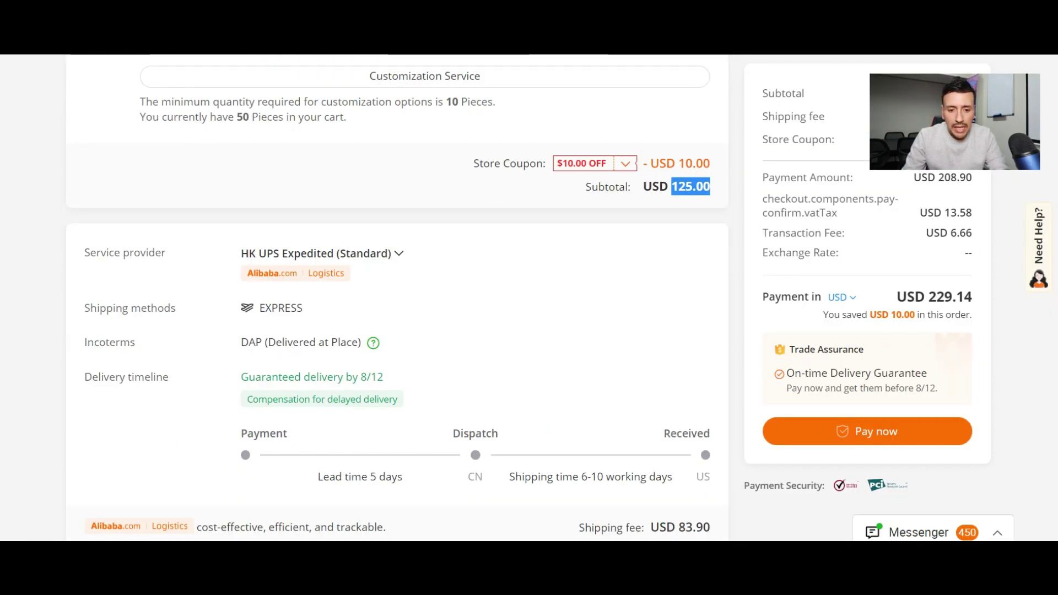
{"action": "scroll", "coordinate": [396, 297], "scroll_direction": "down", "scroll_amount": 1}
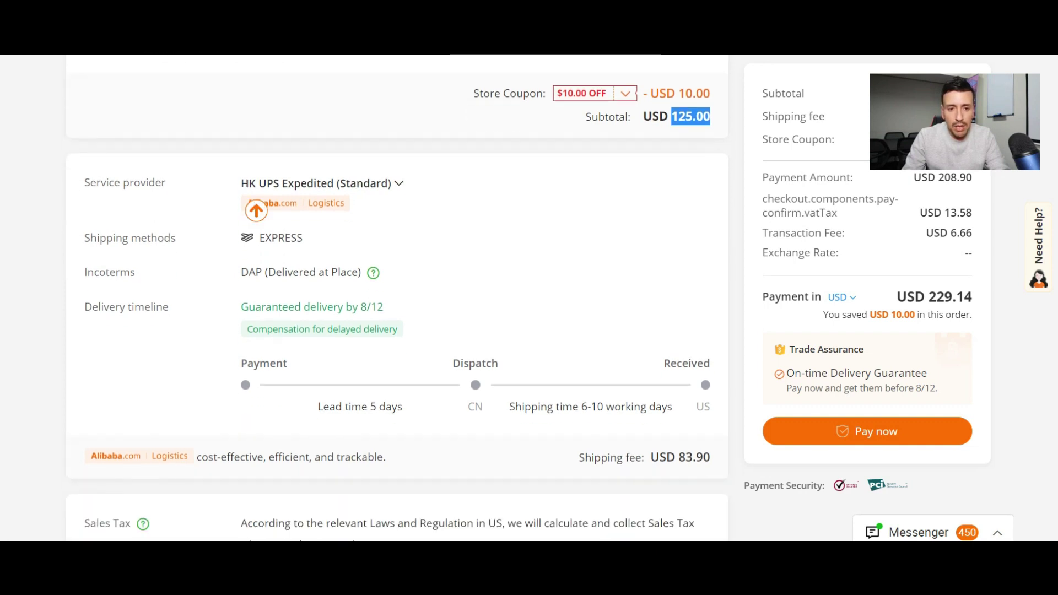
{"action": "left_click_drag", "start_coordinate": [666, 457], "coordinate": [710, 458]}
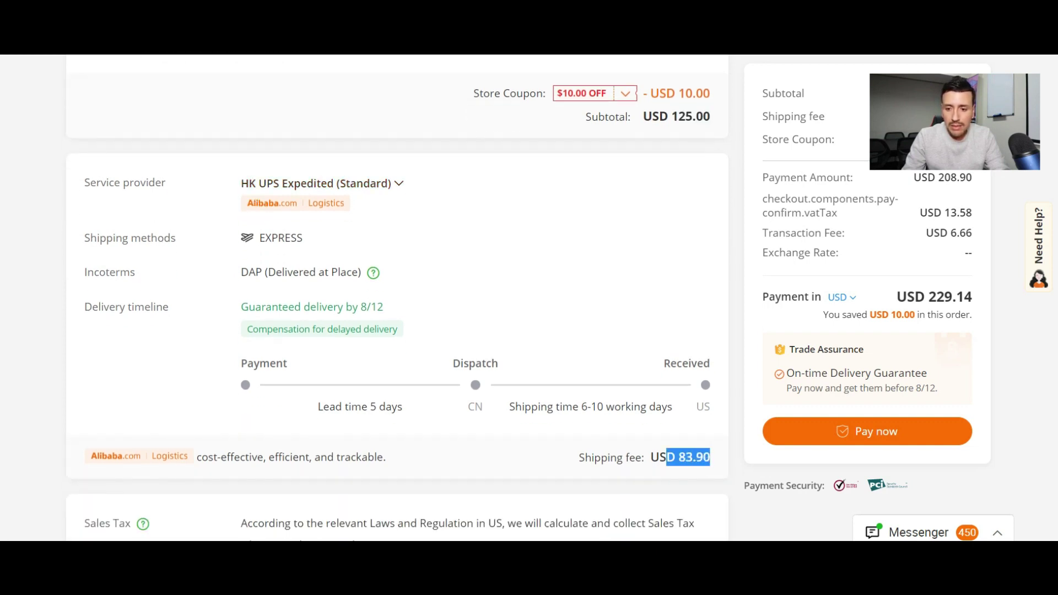
{"action": "scroll", "coordinate": [397, 297], "scroll_direction": "up", "scroll_amount": 2}
{"action": "scroll", "coordinate": [396, 297], "scroll_direction": "down", "scroll_amount": 2}
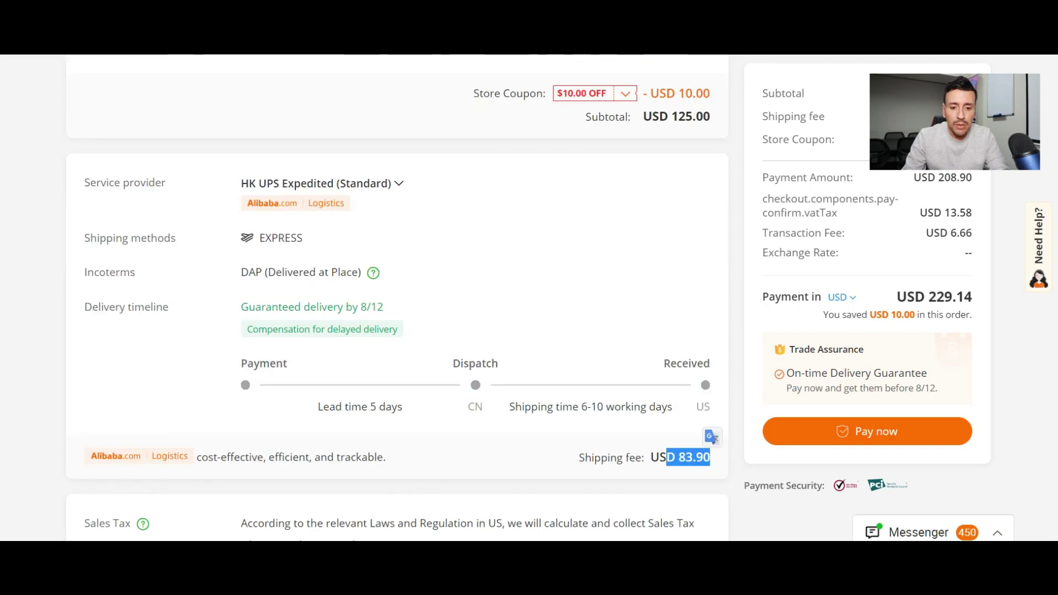
{"action": "scroll", "coordinate": [397, 297], "scroll_direction": "up", "scroll_amount": 1}
{"action": "left_click", "coordinate": [379, 253]}
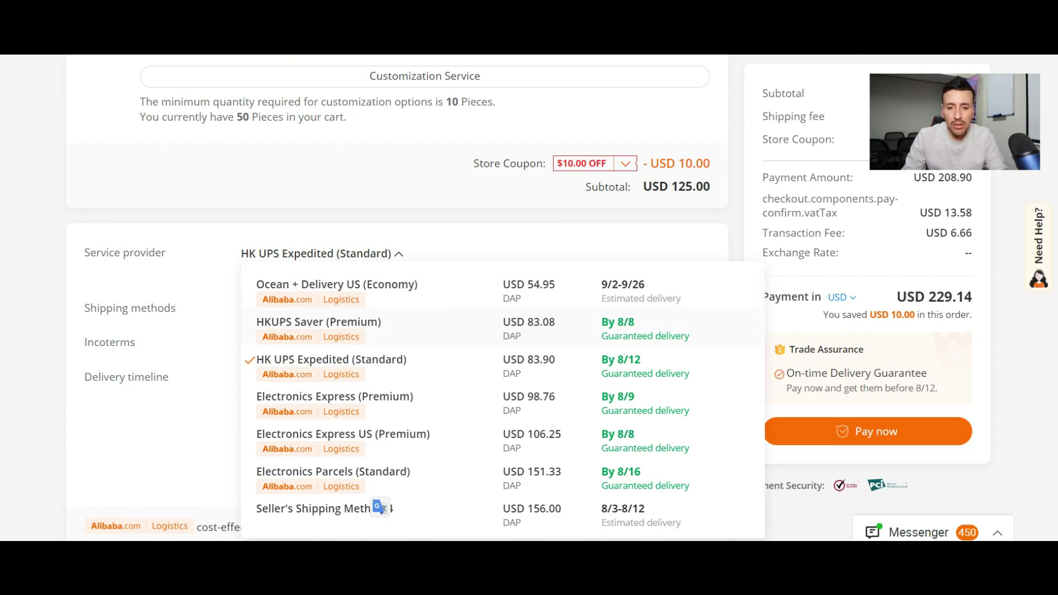
{"action": "left_click", "coordinate": [319, 325]}
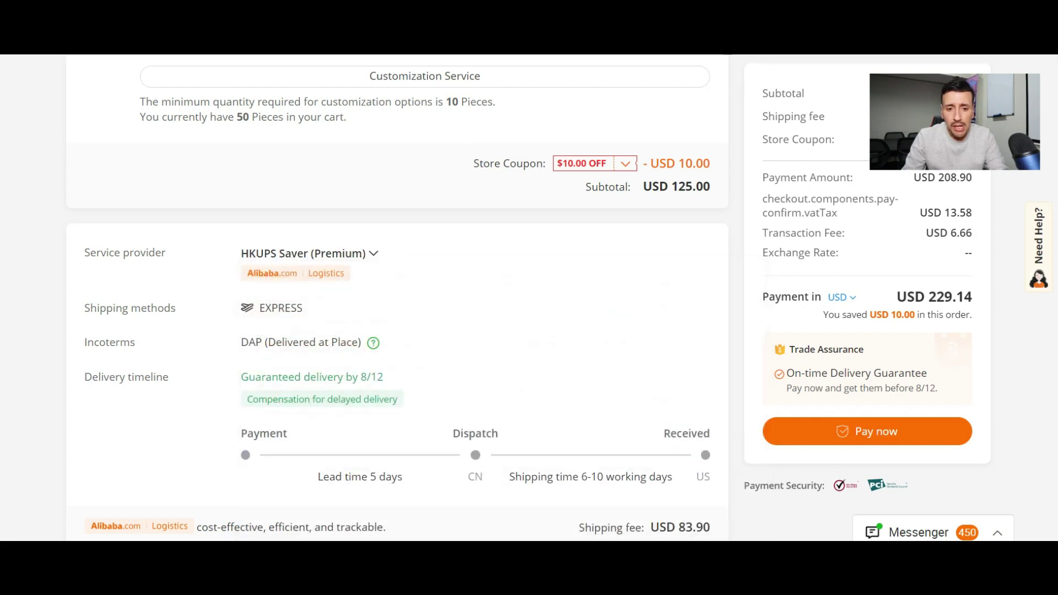
Step: Change the 50-unit shipping cost in F8 from 83.9 to 83.08
{"action": "key", "text": "alt+Tab"}
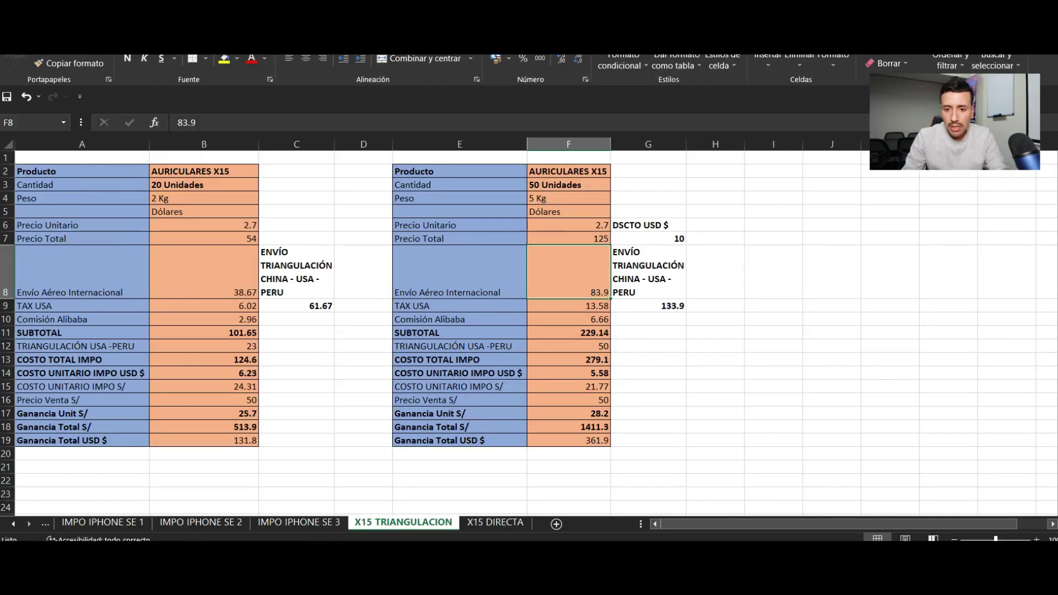
{"action": "key", "text": "F2"}
{"action": "key", "text": "BackSpace"}
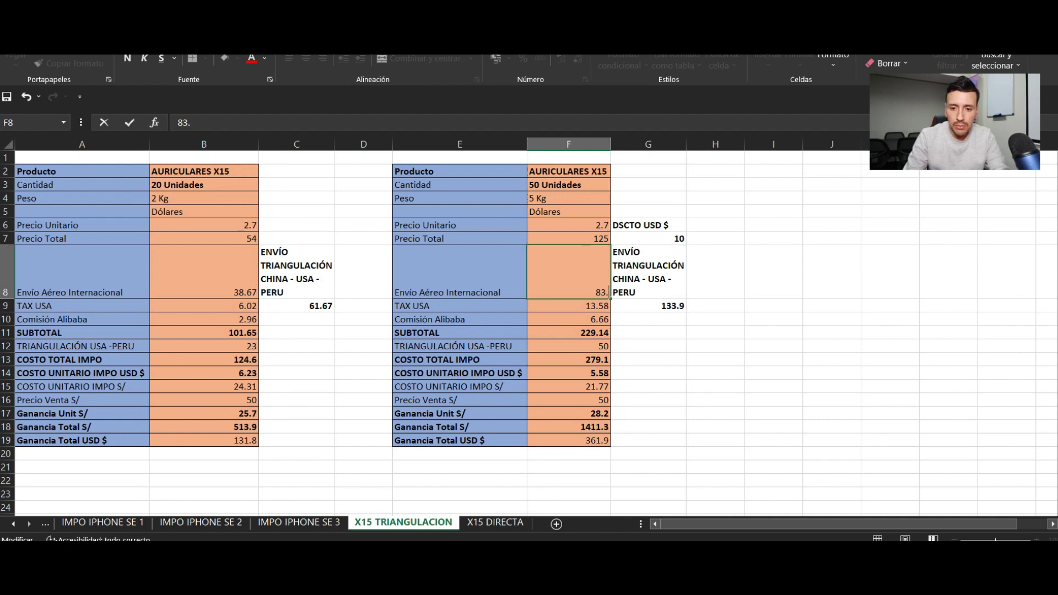
{"action": "type", "text": "08"}
{"action": "key", "text": "Return"}
{"action": "key", "text": "Up"}
{"action": "key", "text": "Down"}
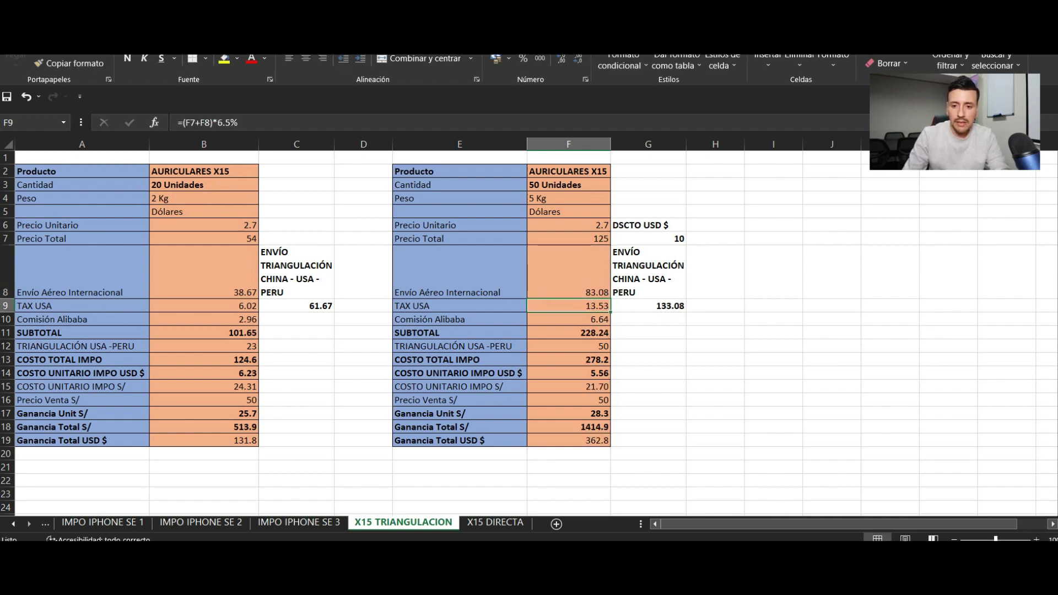
Step: Compare the sheet's 13.53 tax and 228.24 F11 subtotal with Alibaba's tax and USD 228.24 total
{"action": "key", "text": "alt+Tab"}
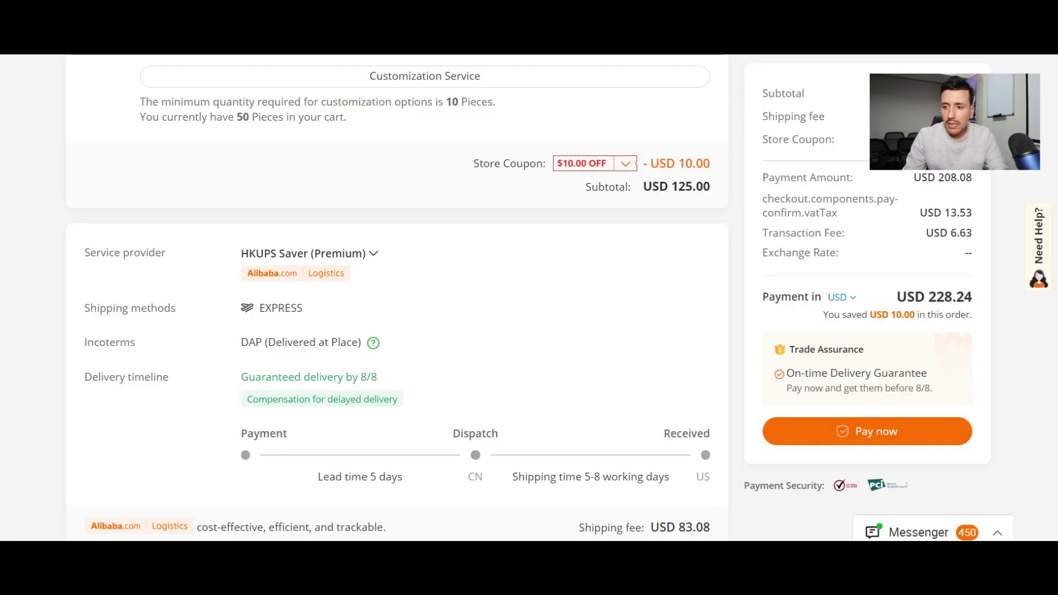
{"action": "left_click_drag", "start_coordinate": [950, 213], "coordinate": [920, 213]}
{"action": "key", "text": "alt+Tab"}
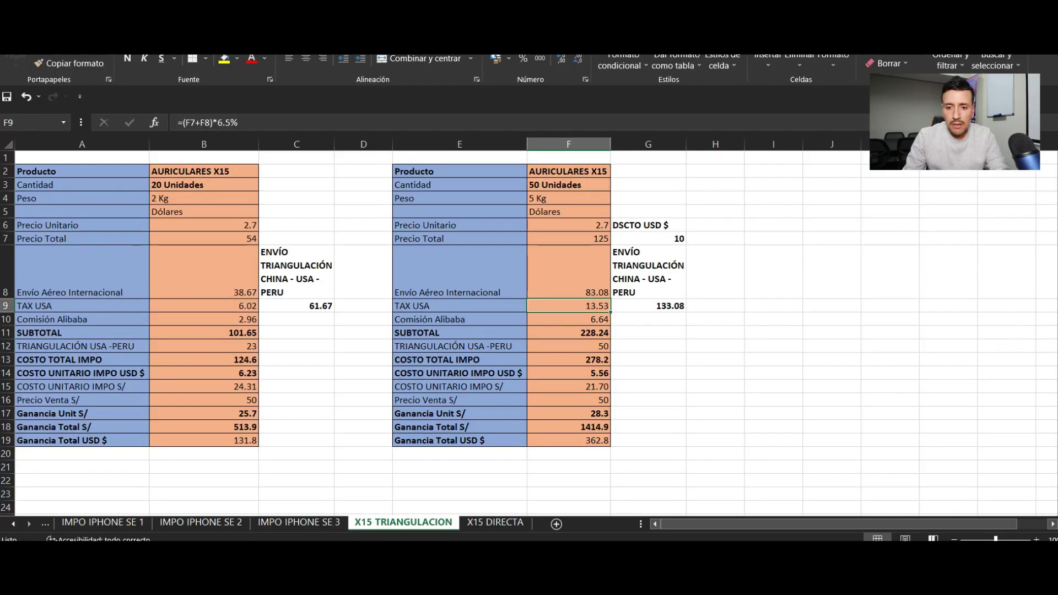
{"action": "key", "text": "alt+Tab"}
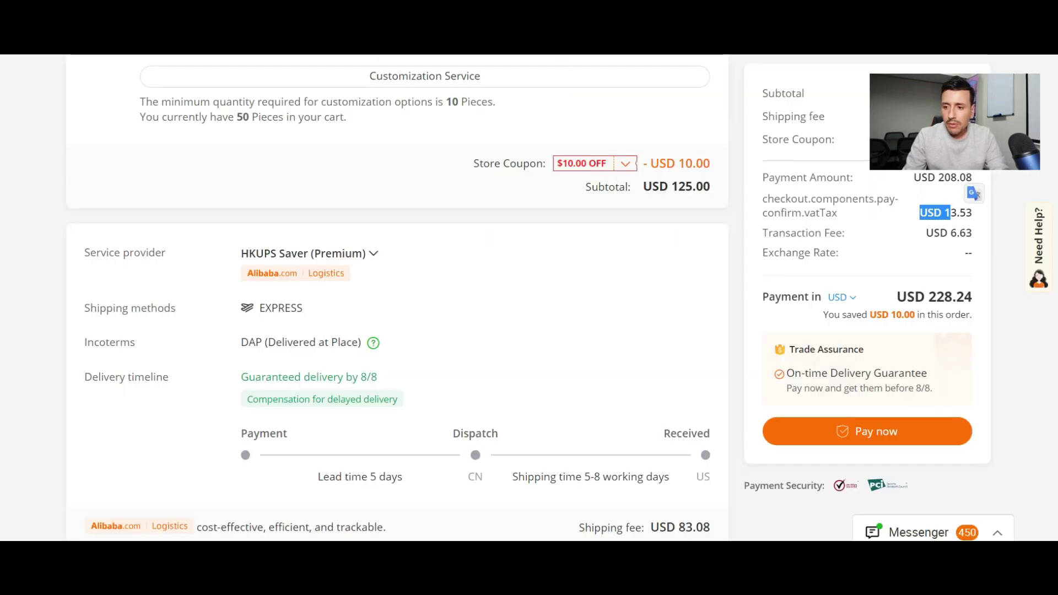
{"action": "key", "text": "alt+Tab"}
{"action": "left_click", "coordinate": [569, 333]}
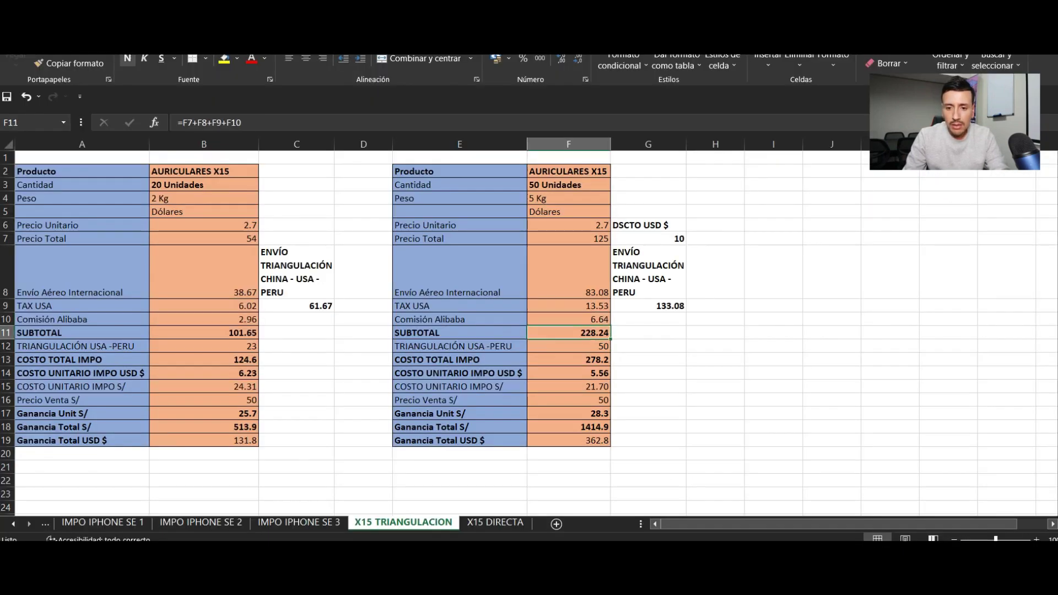
{"action": "key", "text": "alt+Tab"}
{"action": "left_click_drag", "start_coordinate": [897, 297], "coordinate": [972, 297]}
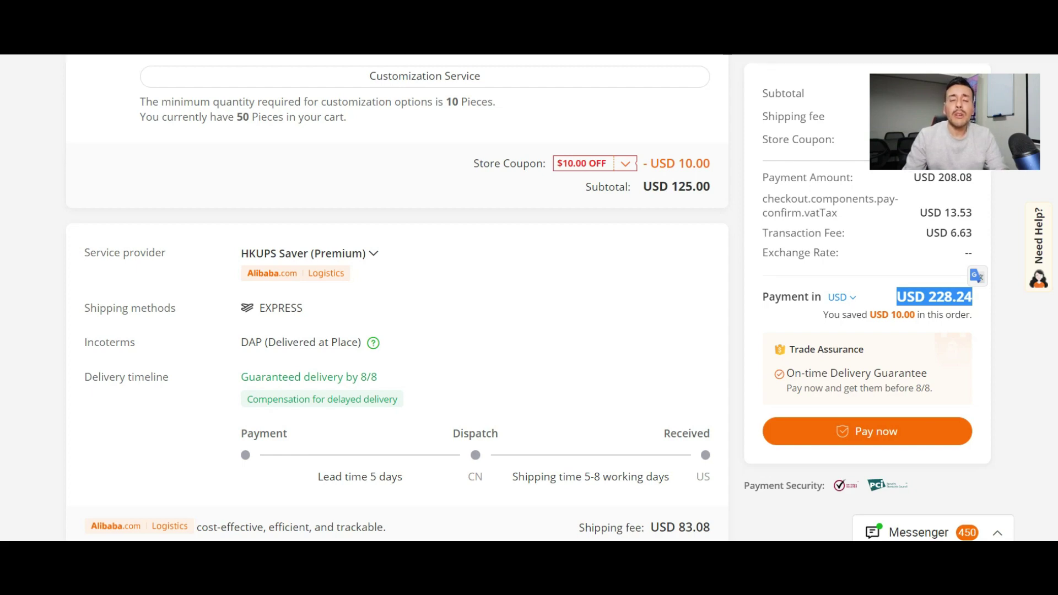
{"action": "key", "text": "alt+Tab"}
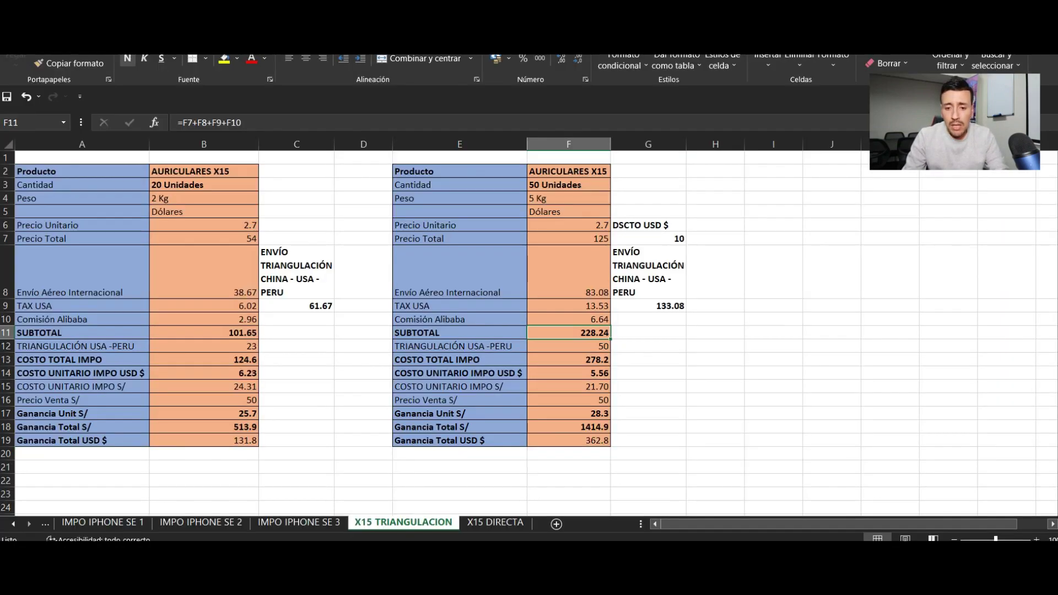
{"action": "left_click", "coordinate": [569, 346]}
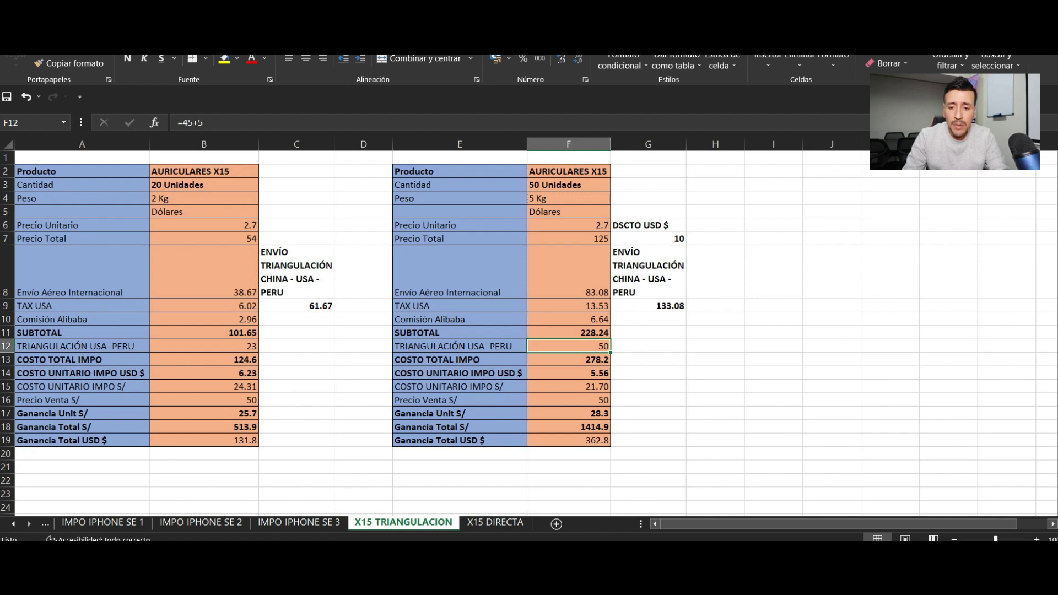
{"action": "key", "text": "Down"}
{"action": "key", "text": "Down"}
{"action": "key", "text": "Up"}
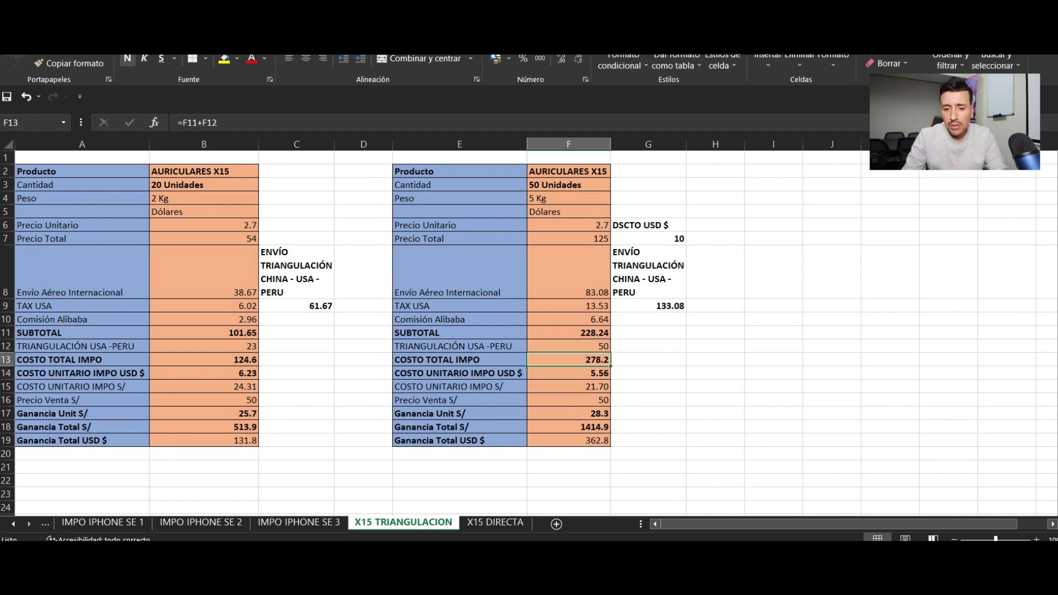
{"action": "key", "text": "Down"}
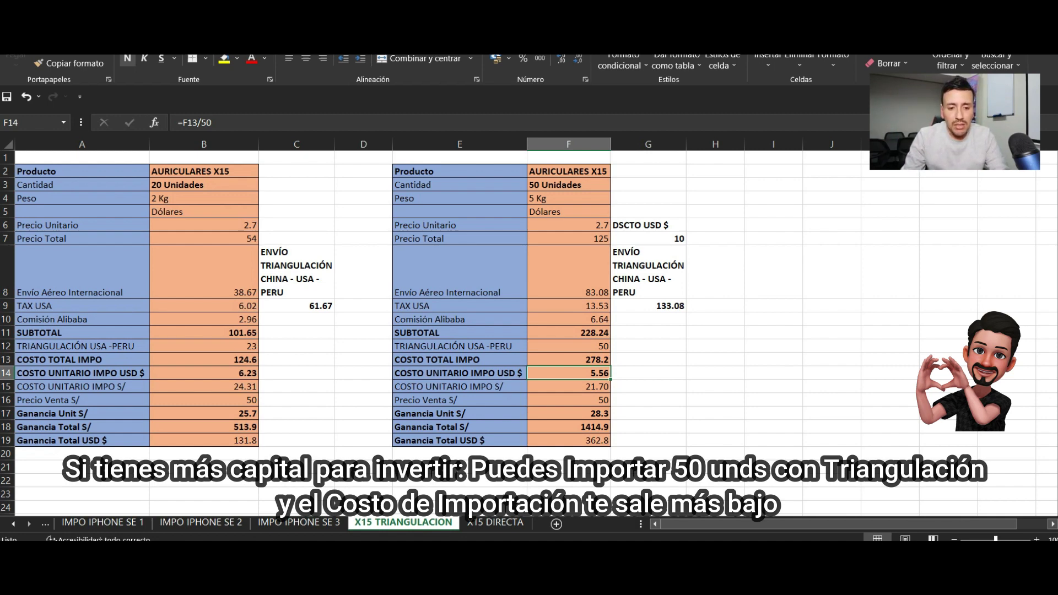
{"action": "left_click", "coordinate": [204, 373]}
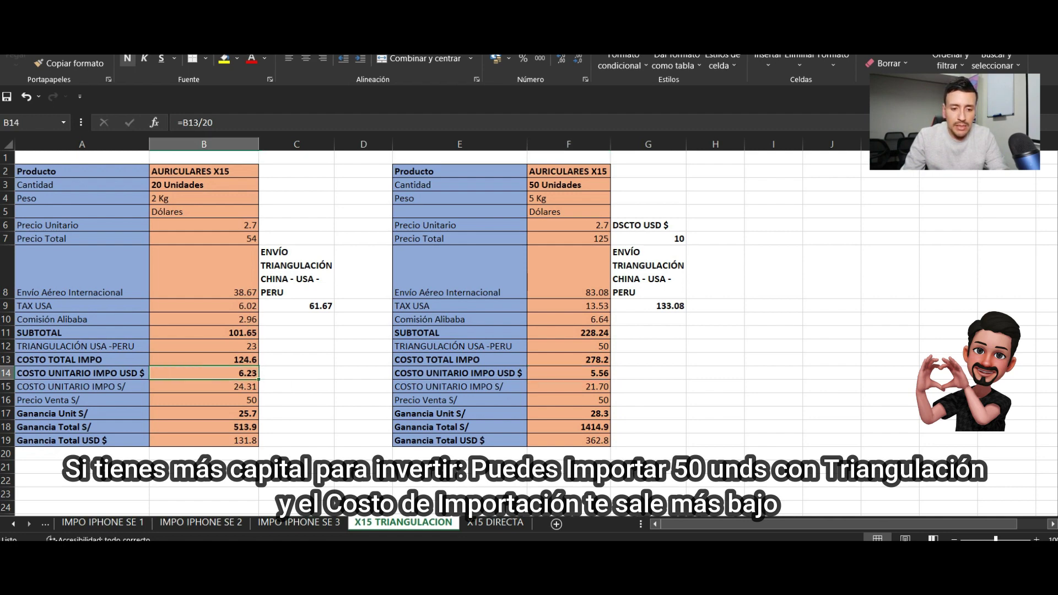
{"action": "left_click", "coordinate": [568, 373]}
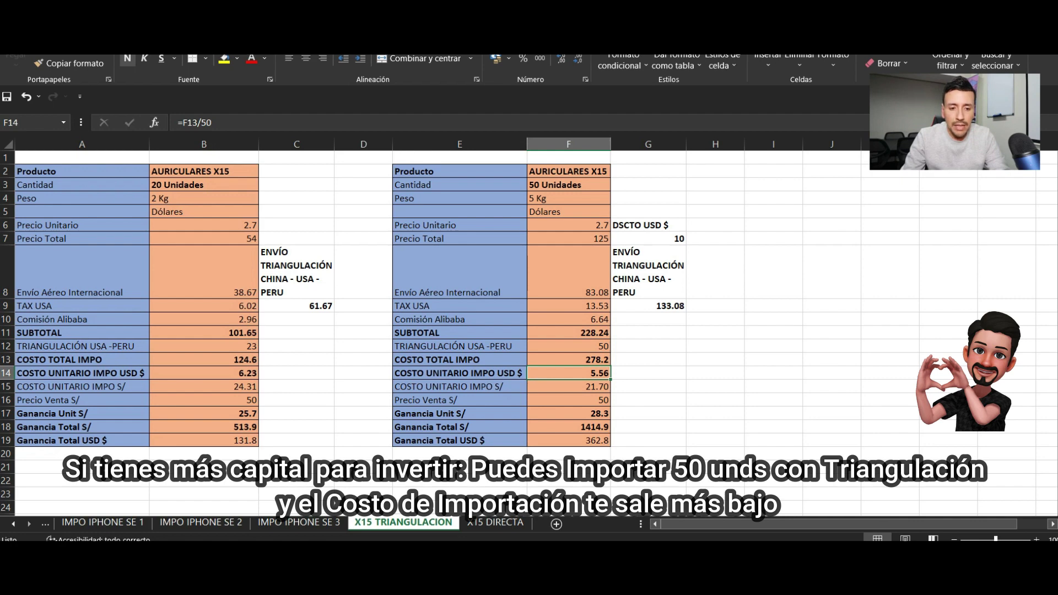
{"action": "left_click", "coordinate": [204, 387]}
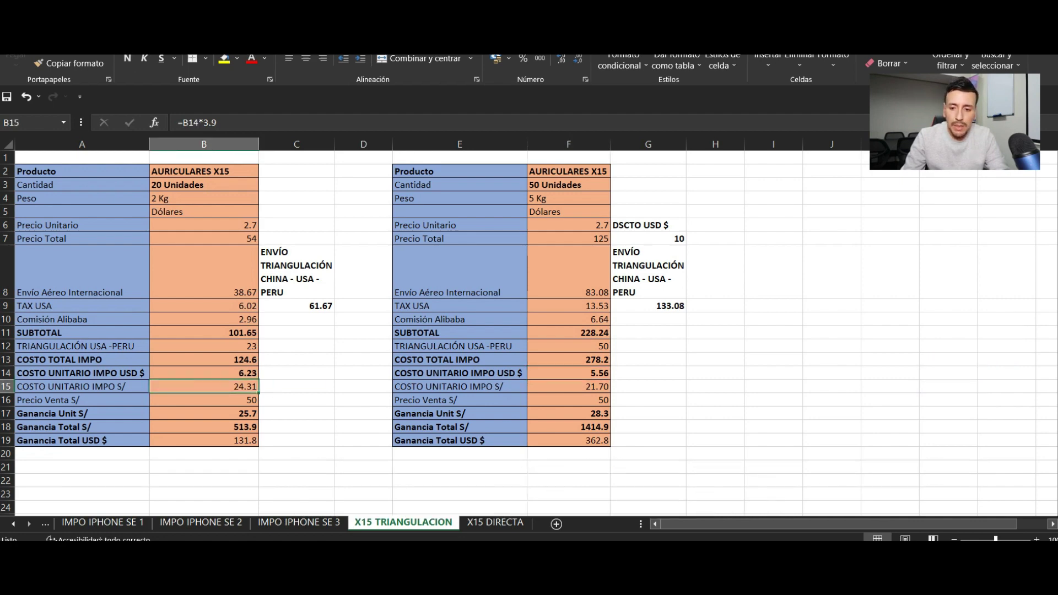
{"action": "left_click", "coordinate": [568, 387]}
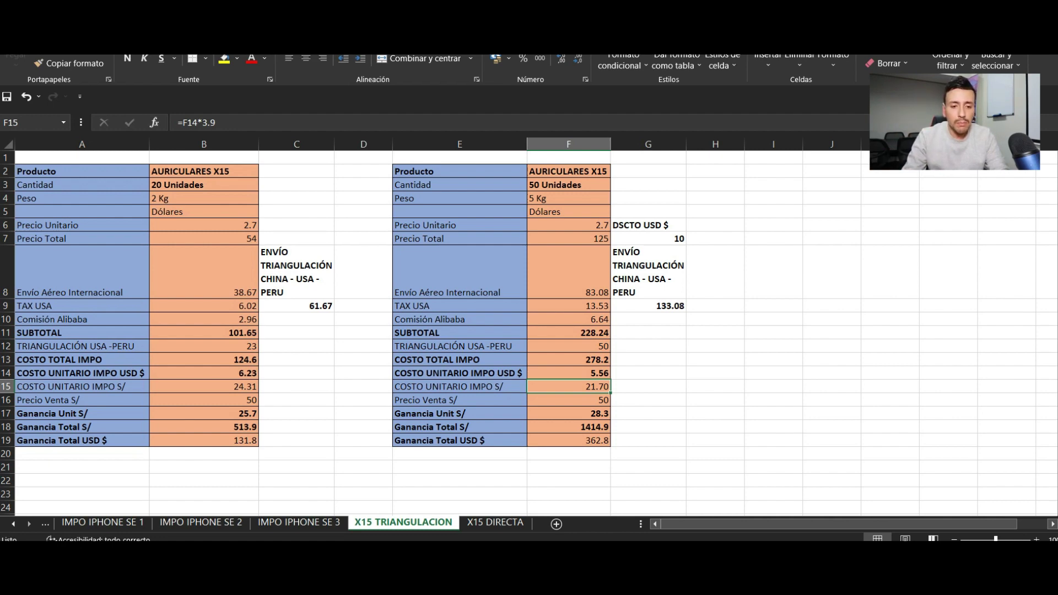
{"action": "left_click", "coordinate": [204, 360]}
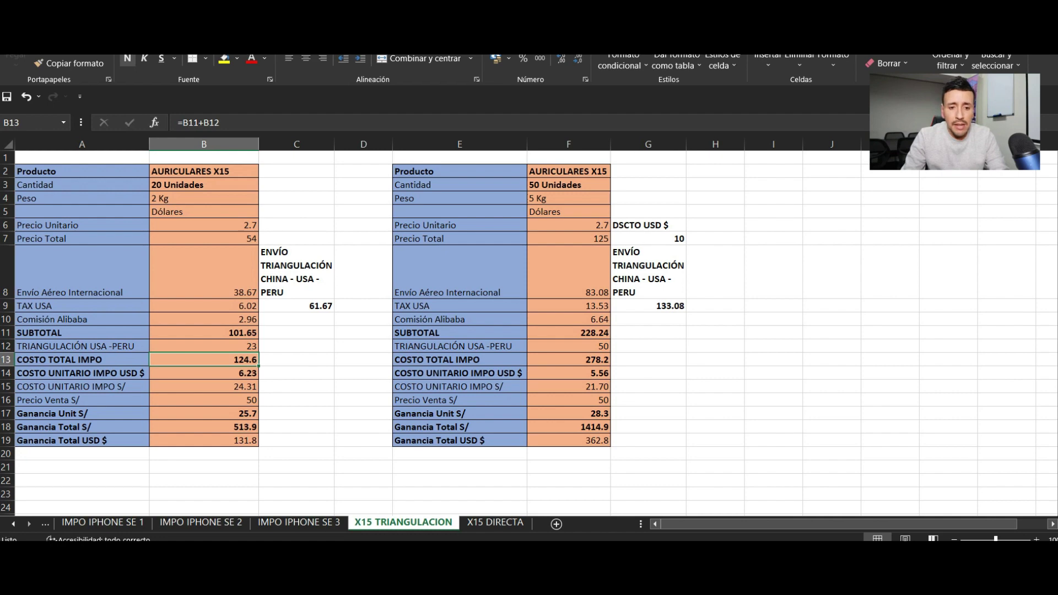
{"action": "left_click", "coordinate": [296, 272]}
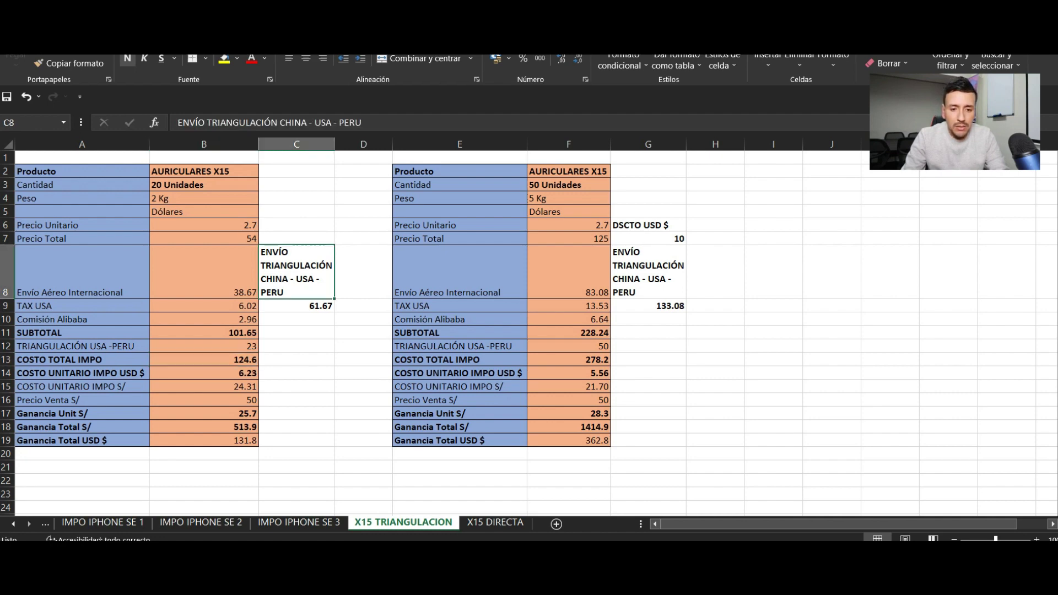
{"action": "left_click", "coordinate": [296, 306]}
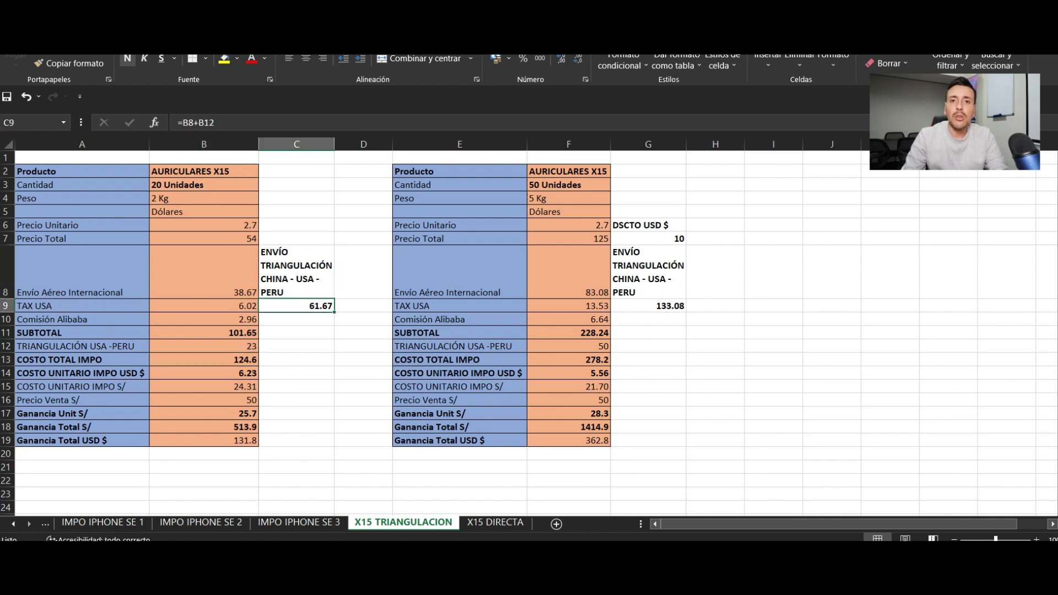
{"action": "key", "text": "F2"}
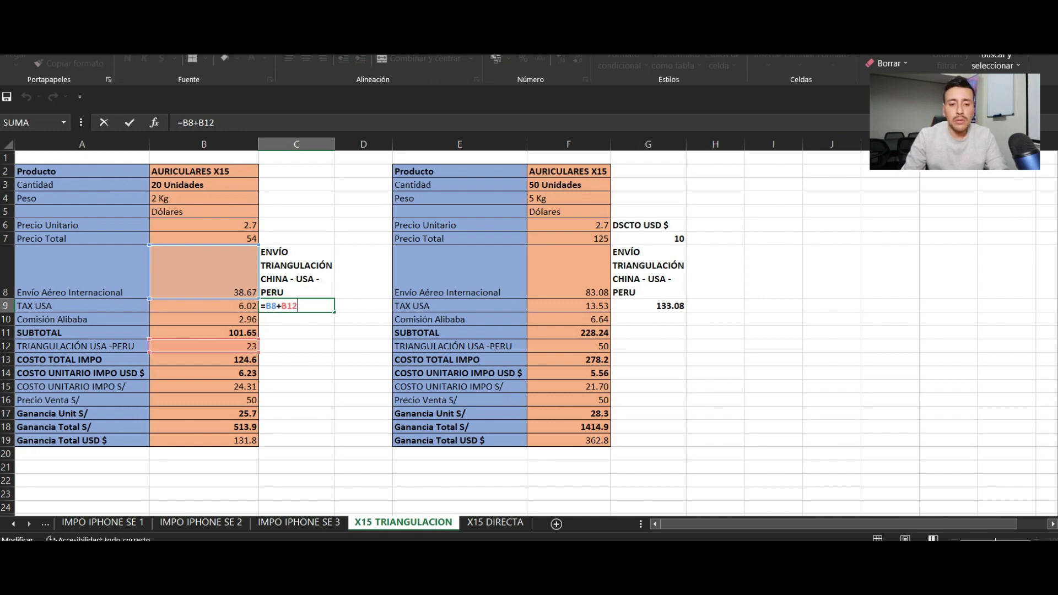
{"action": "key", "text": "ctrl+Return"}
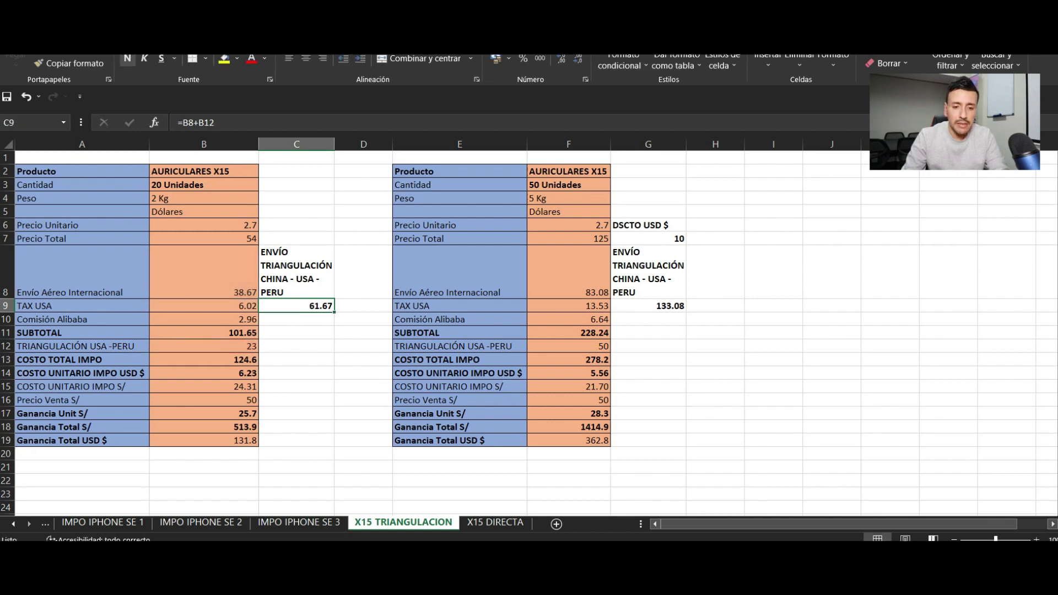